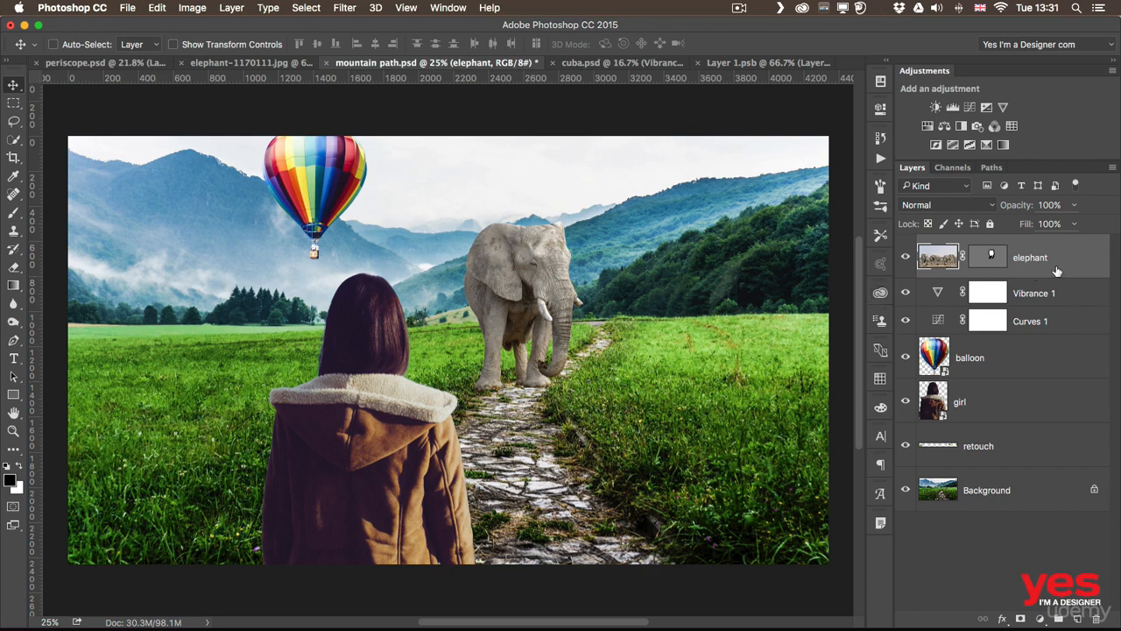
Step: Convert the vector-masked elephant layer to a Smart Object
right_click(1085, 257)
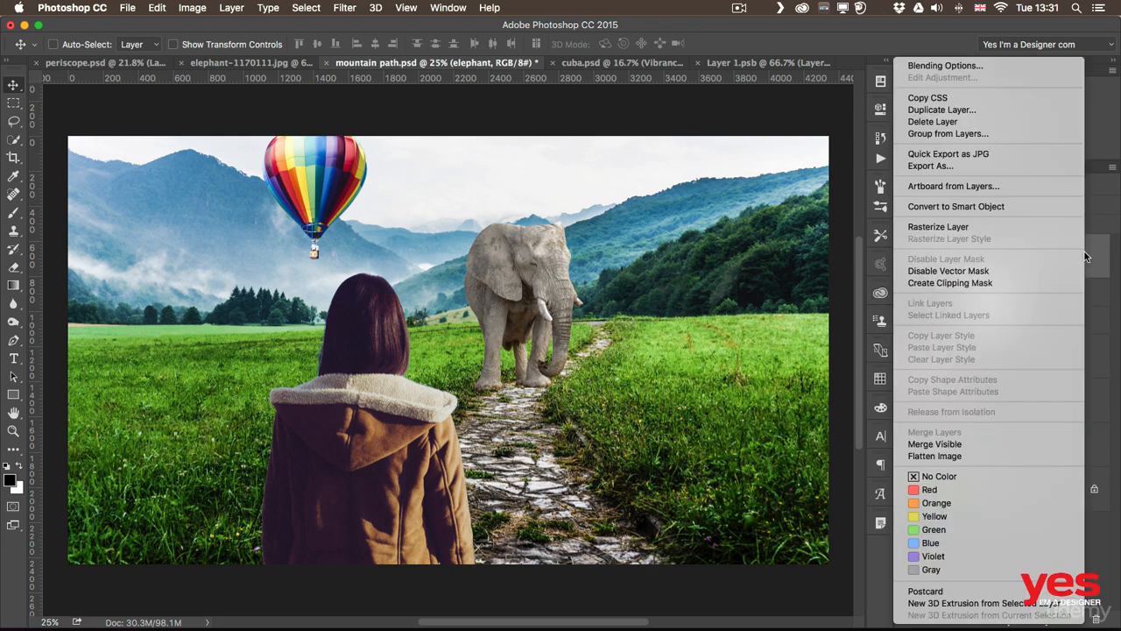
left_click(981, 210)
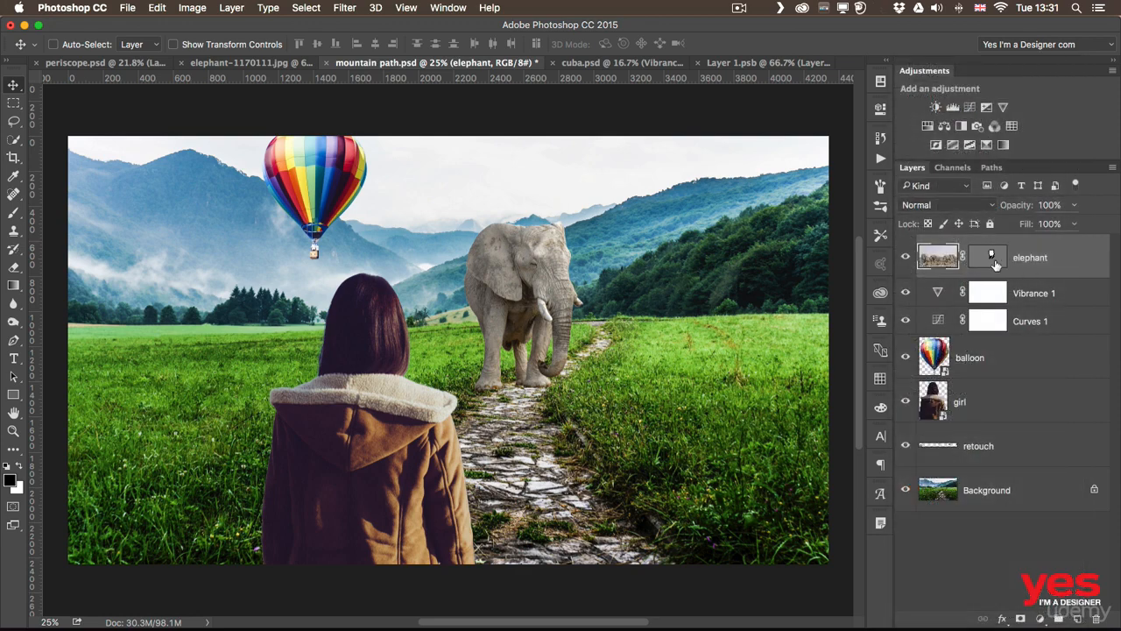
left_click(995, 263)
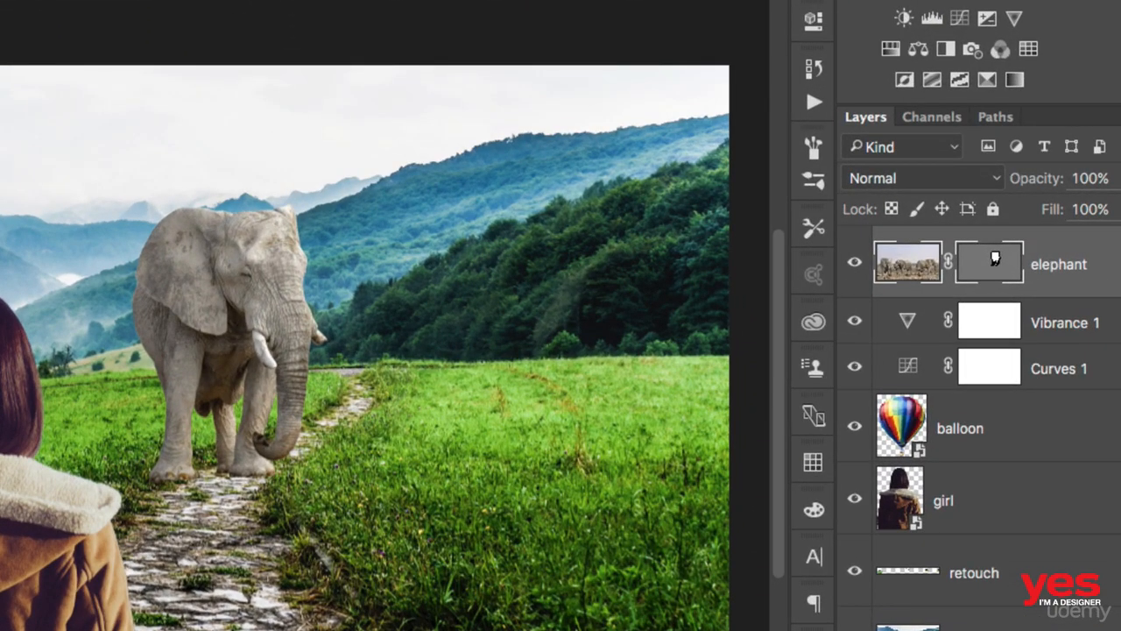
right_click(995, 259)
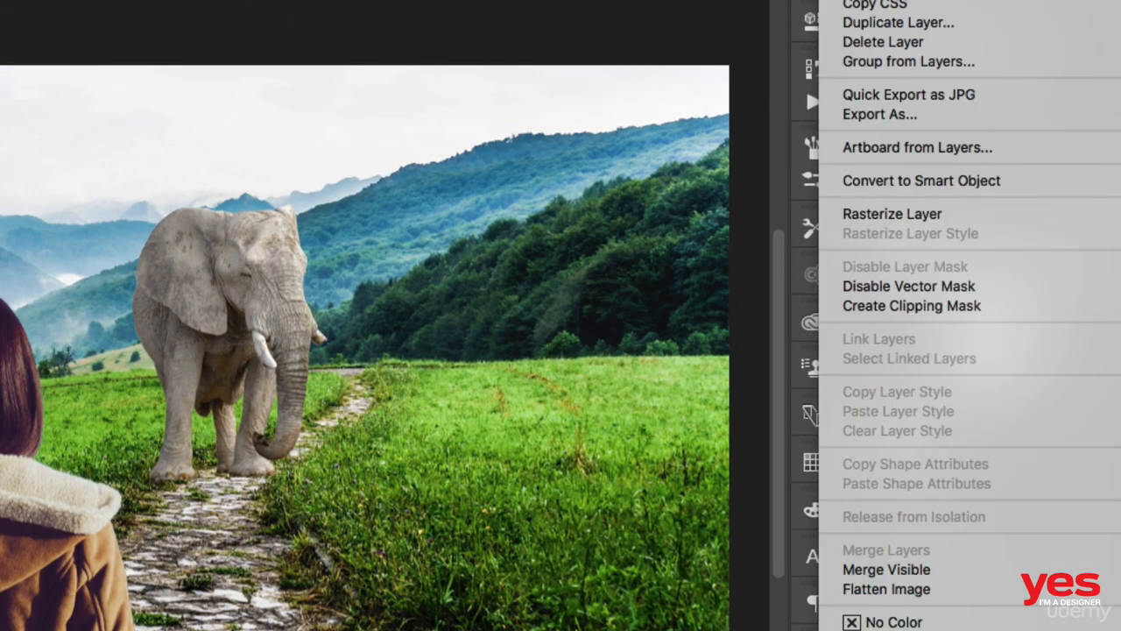
left_click(959, 181)
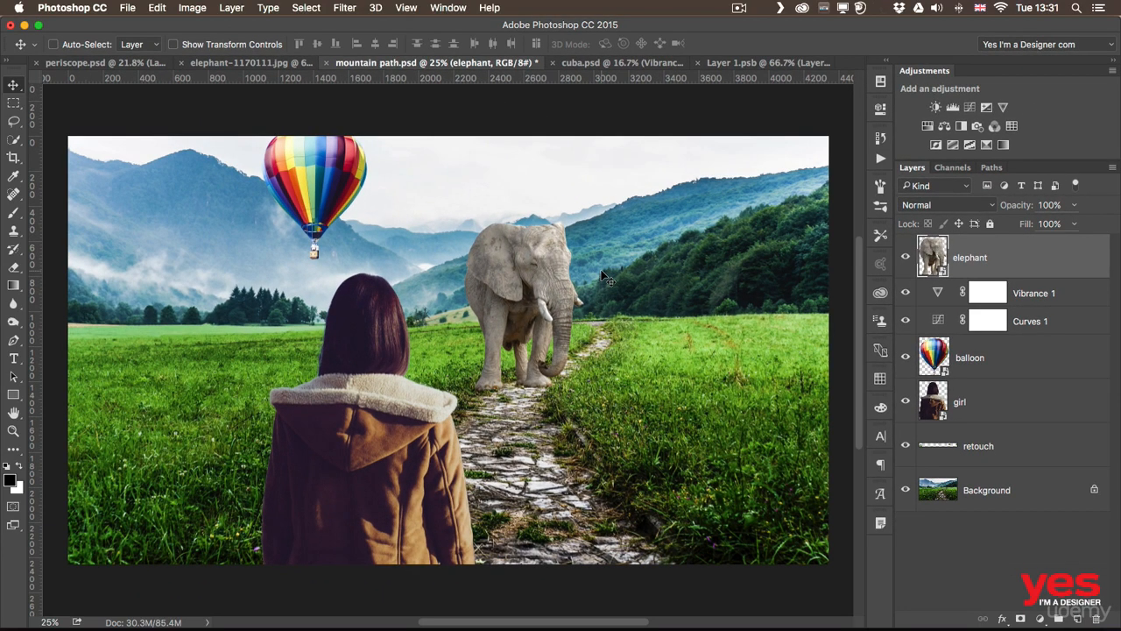
Step: Scale the elephant Smart Object down to about 36% and place it at the far end of the path
key("super+t")
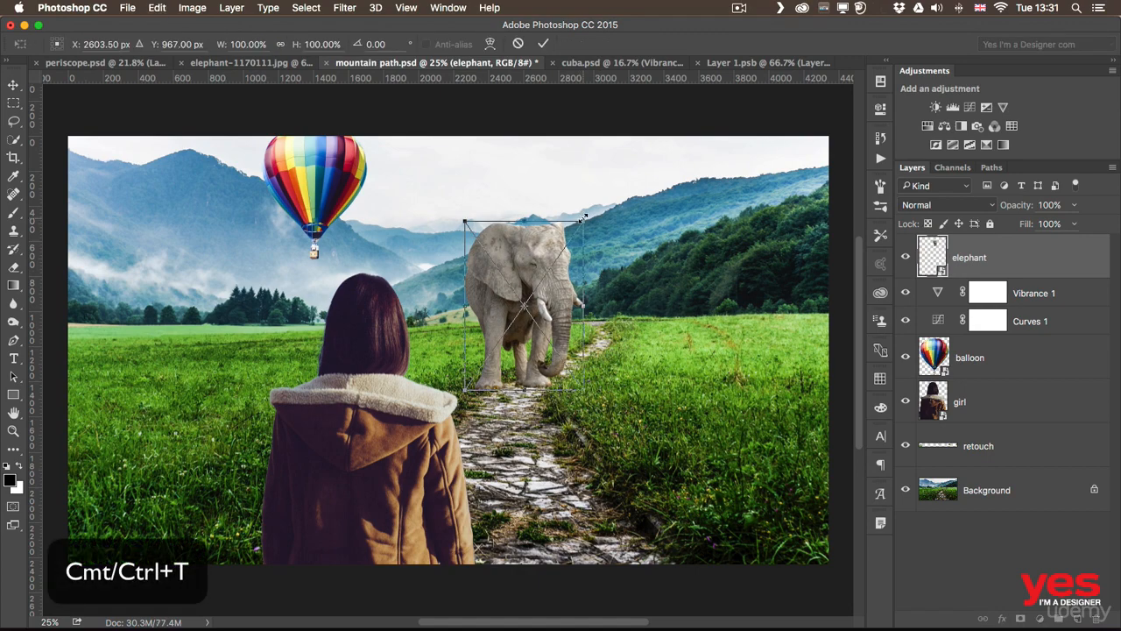
left_click_drag(582, 219, 566, 278)
key("Return")
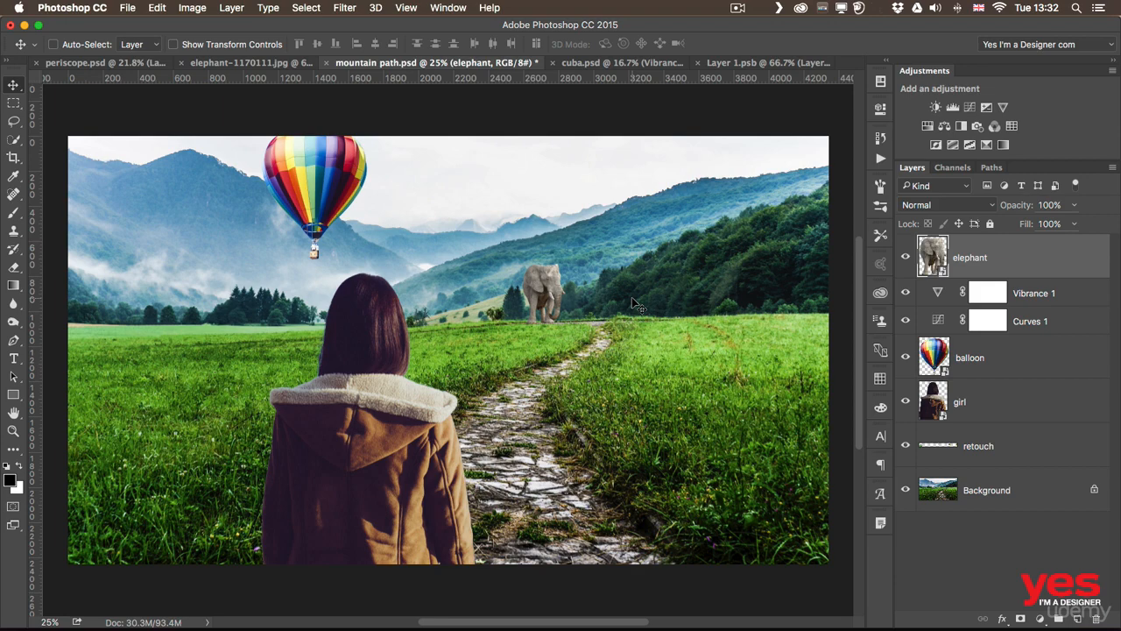
Step: Enlarge the elephant Smart Object to nearly its original size, standing on the stone path in front of the girl
key("super")
key("super+t")
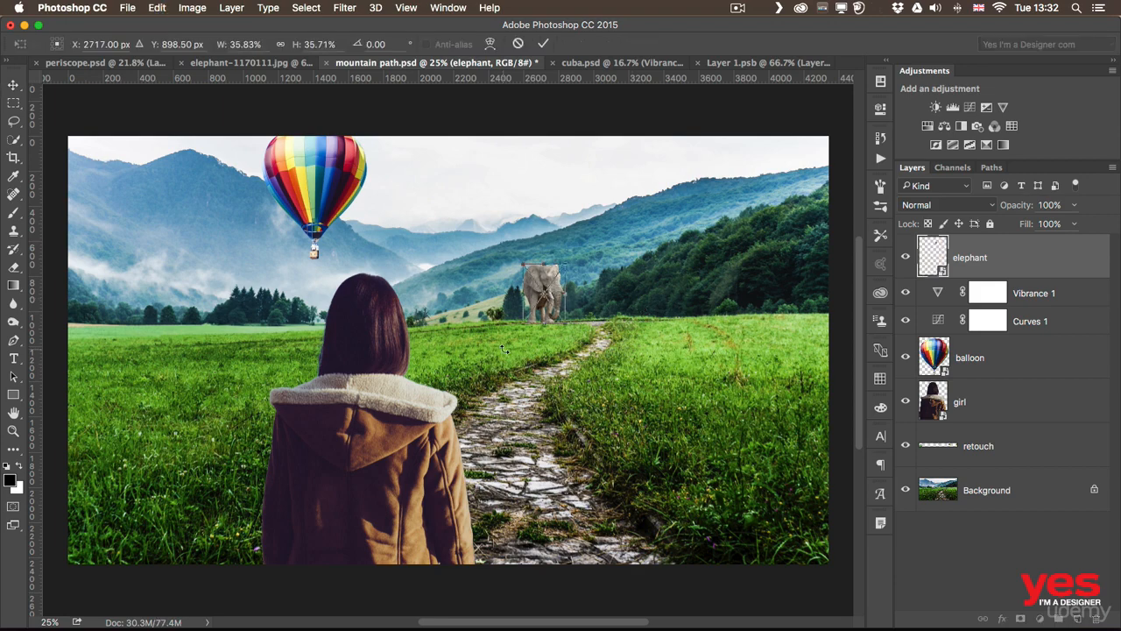
left_click_drag(524, 321, 463, 407)
left_click_drag(559, 262, 595, 239)
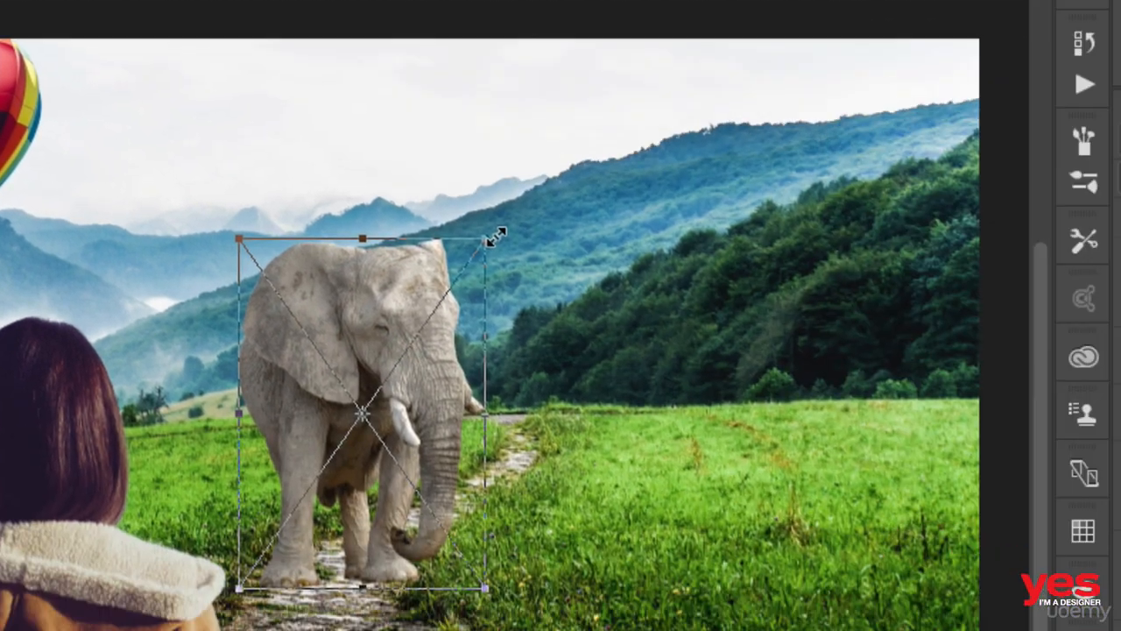
key("Return")
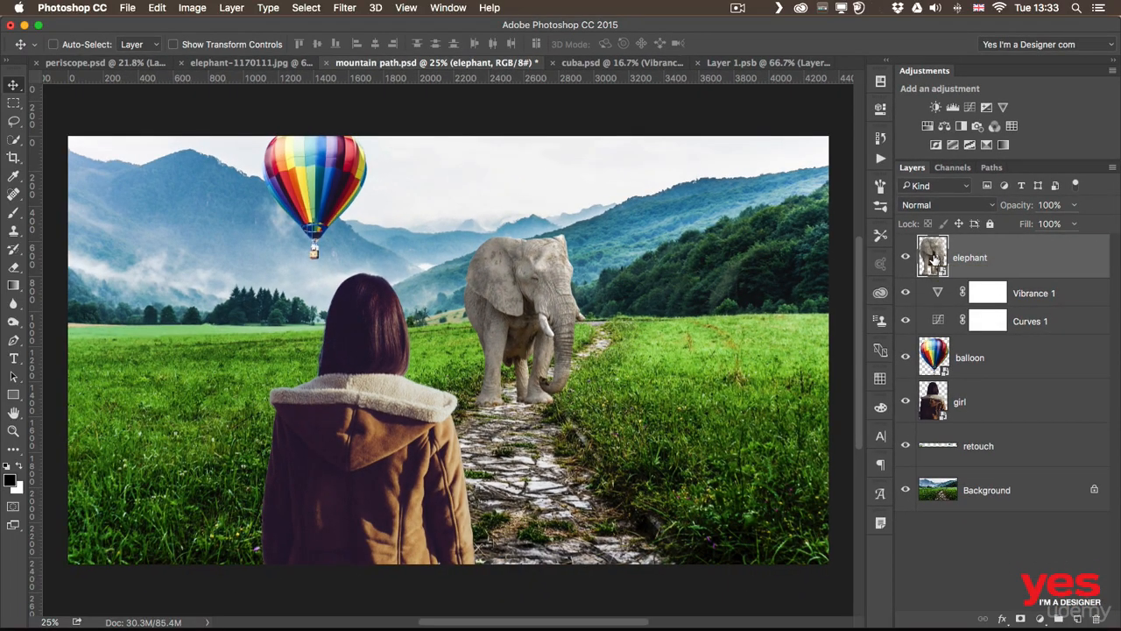
Step: Open the elephant Smart Object's source file and compare it with the mountain path.psd document
double_click(992, 222)
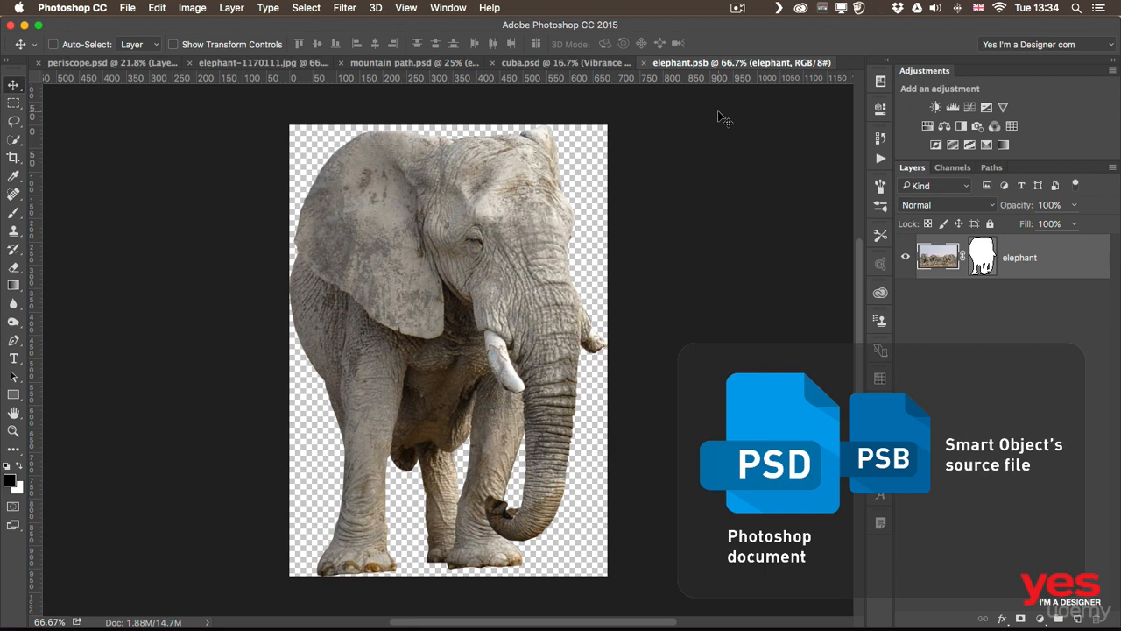
left_click(396, 64)
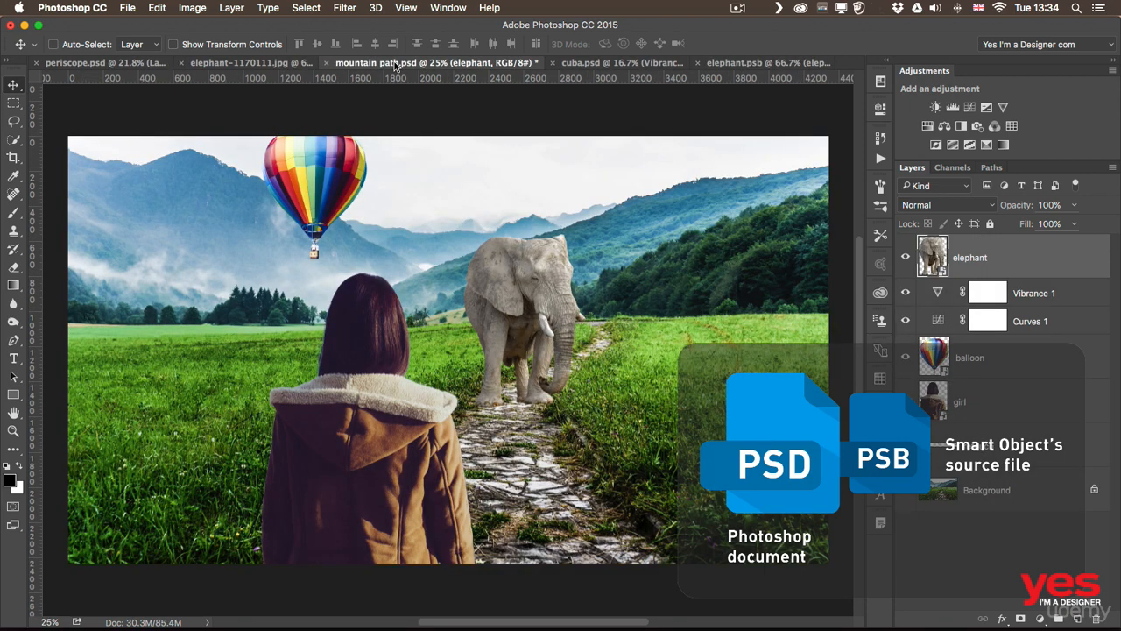
left_click(762, 63)
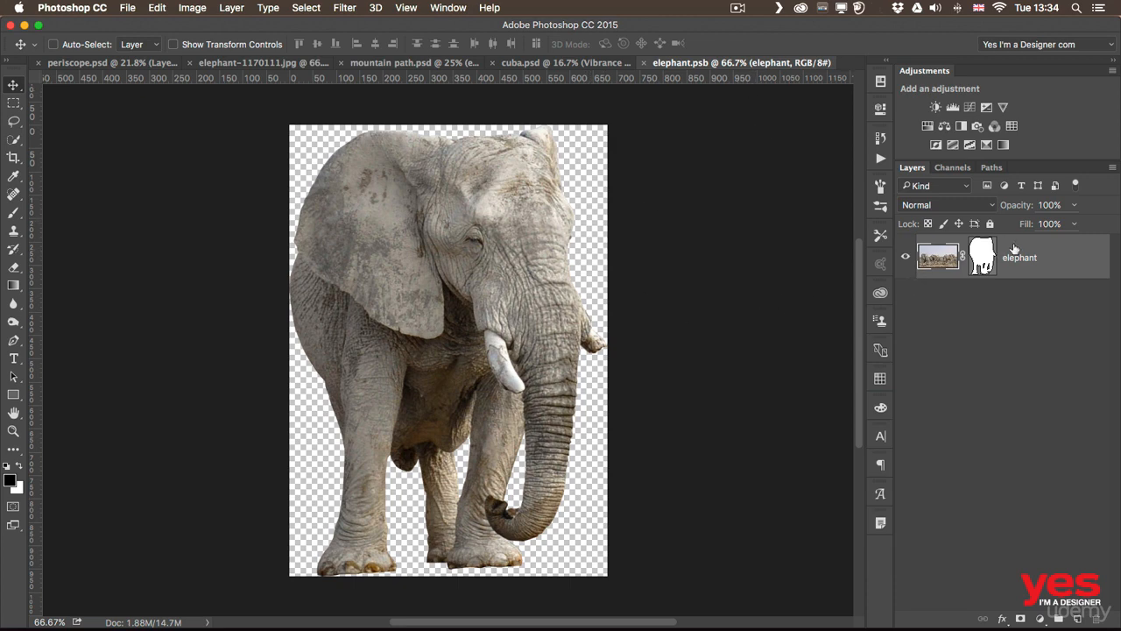
Step: Inspect the elephant's vector mask path, disabling and re-enabling the mask to view the hidden photo background
key("a")
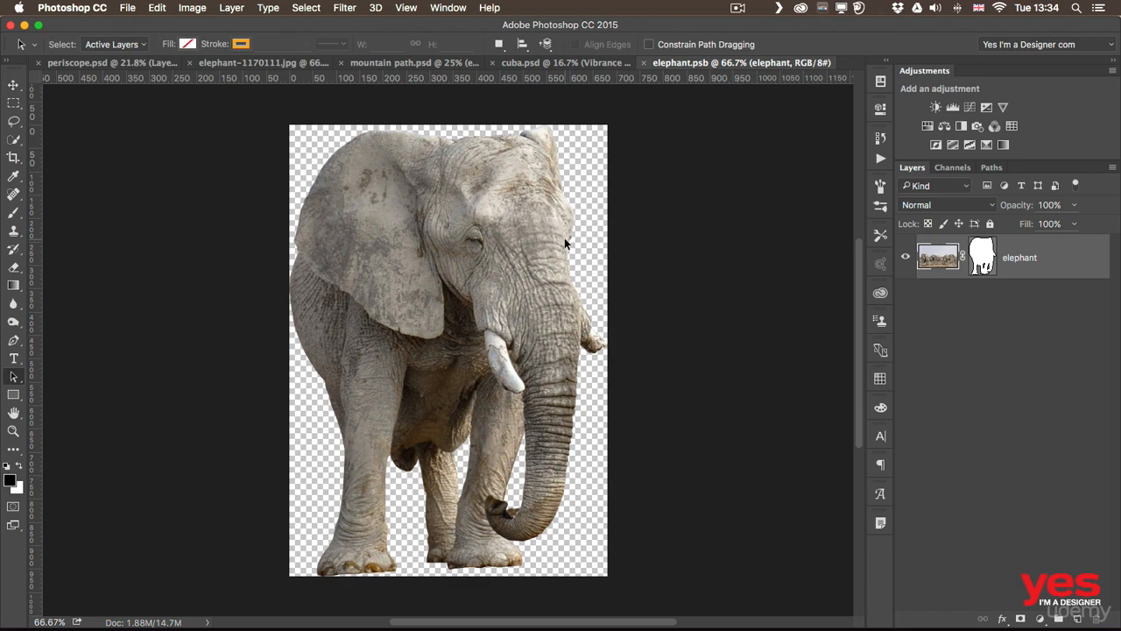
left_click(565, 238)
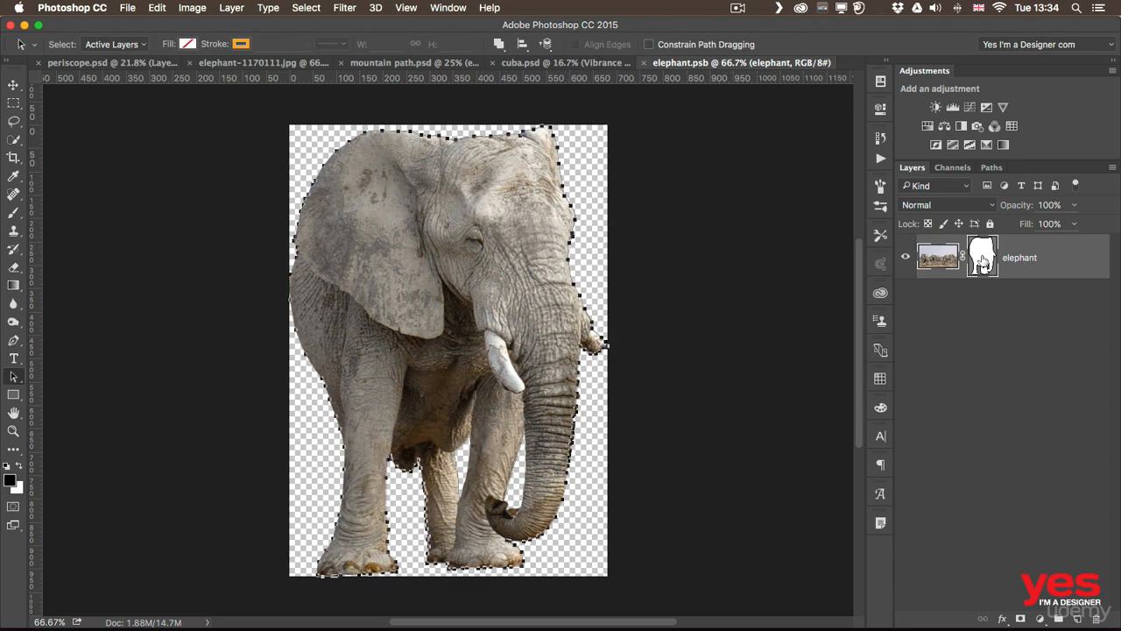
left_click(983, 261, "shift")
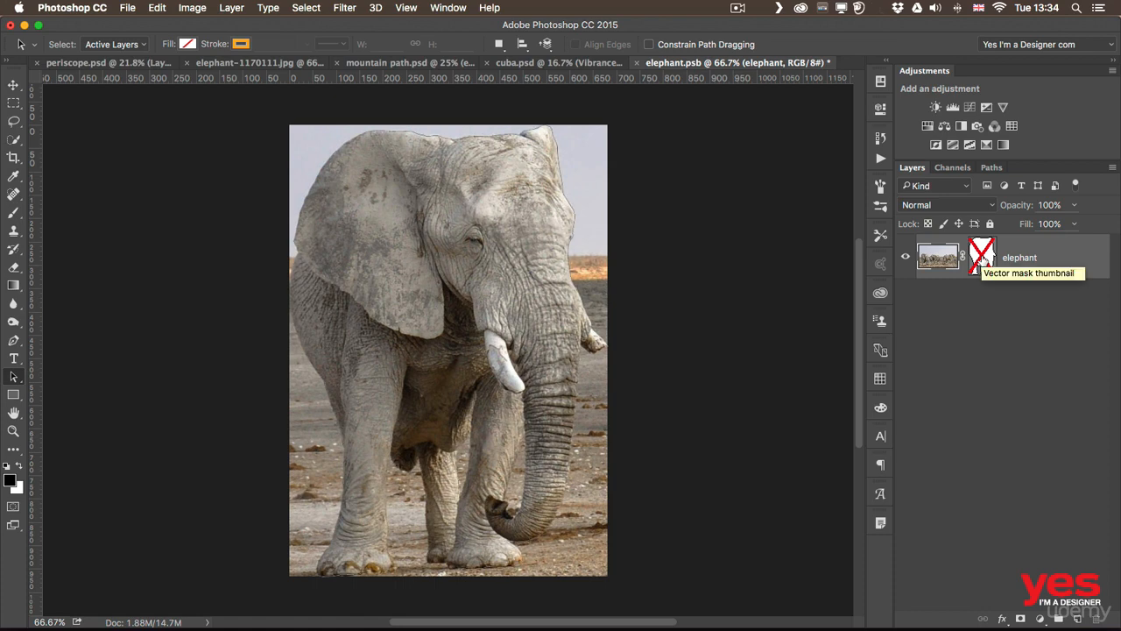
left_click(982, 259, "shift")
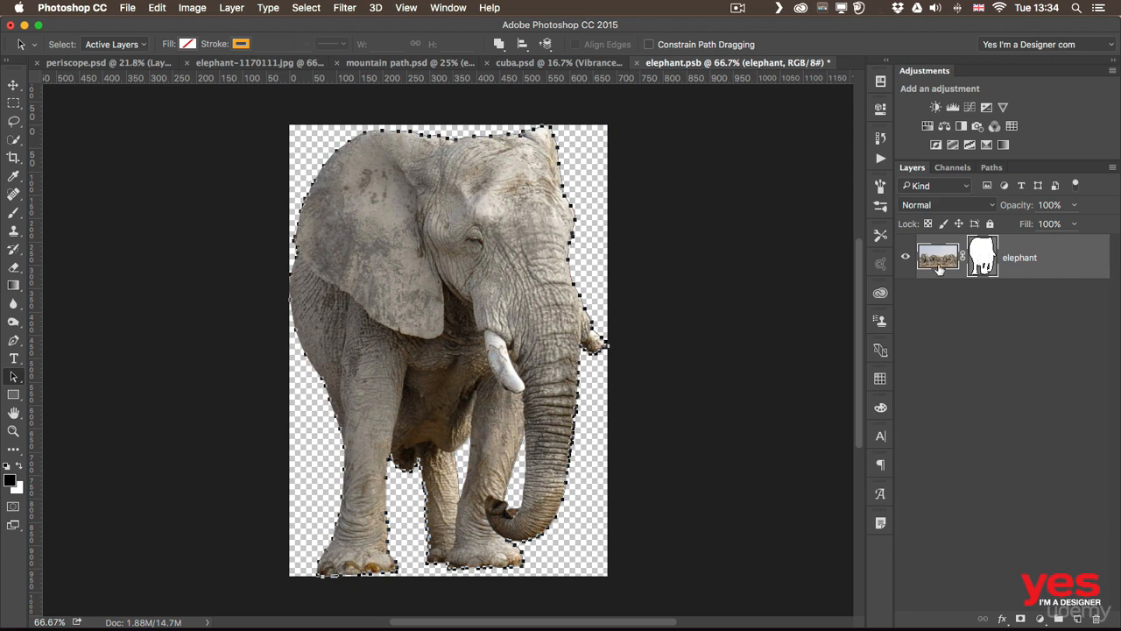
left_click(657, 279)
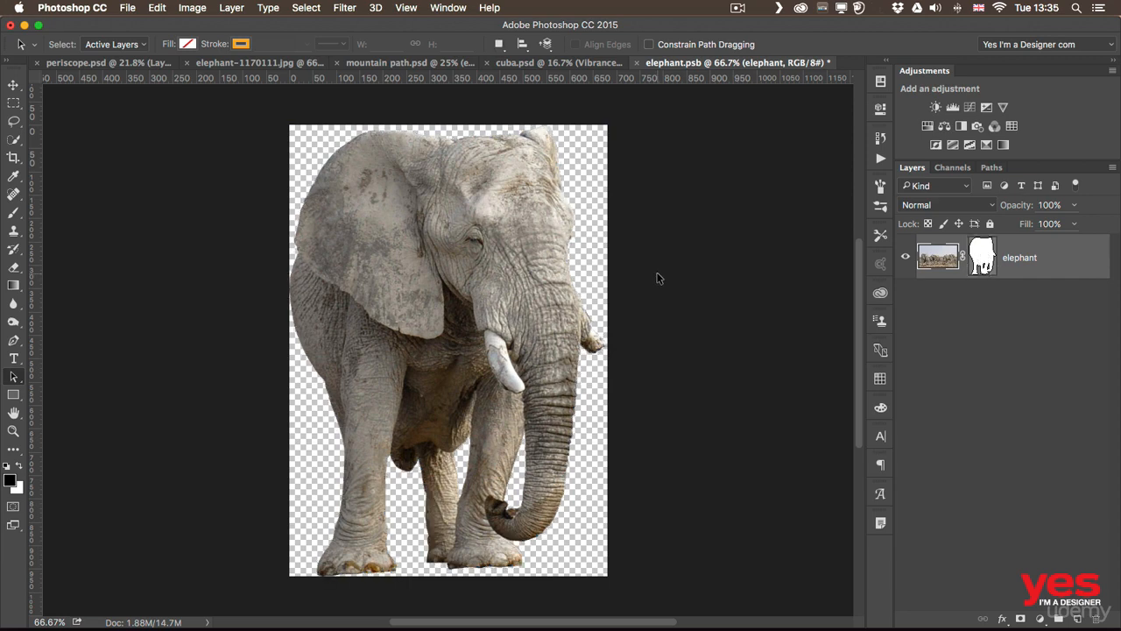
Step: Add a new empty layer above the elephant layer for retouching the ear
key("z")
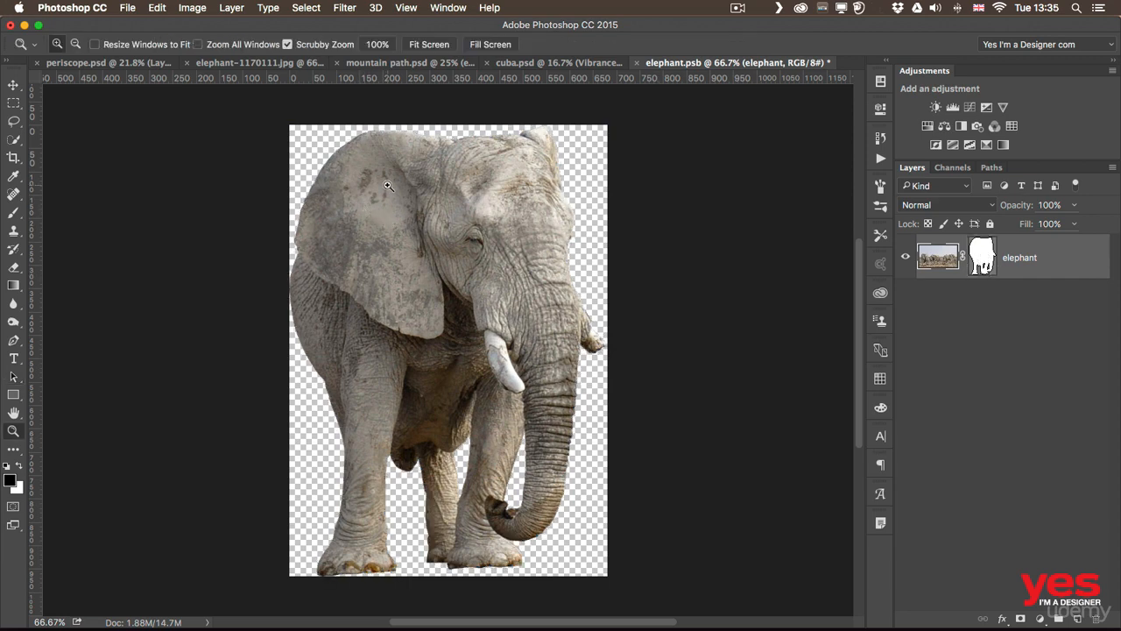
left_click_drag(363, 182, 395, 176)
key("a")
left_click(370, 161)
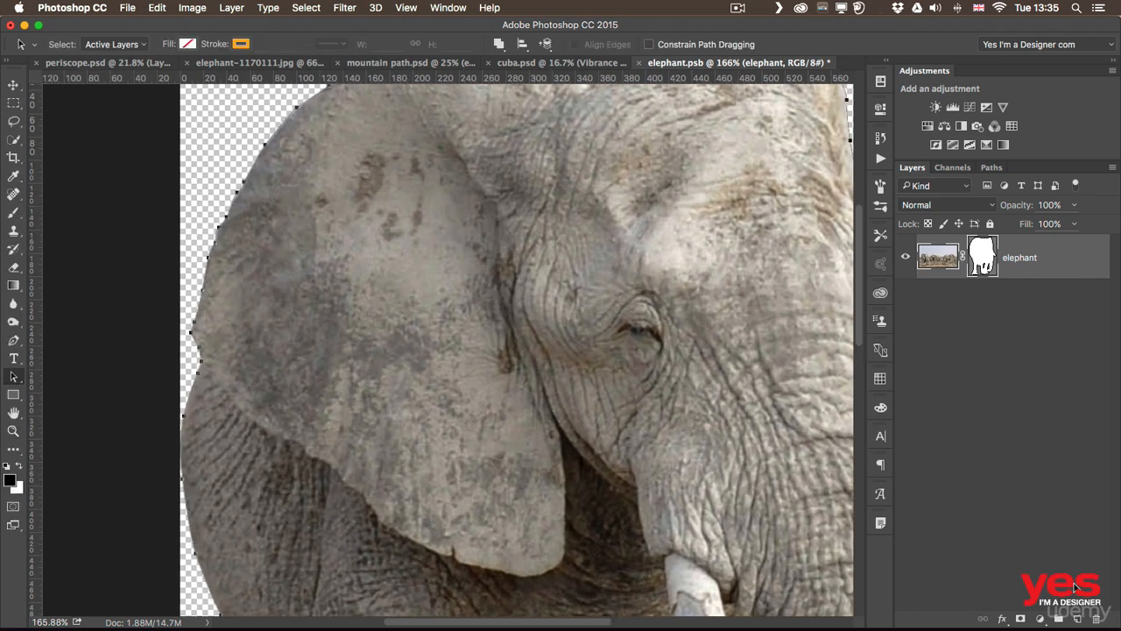
left_click(1078, 618)
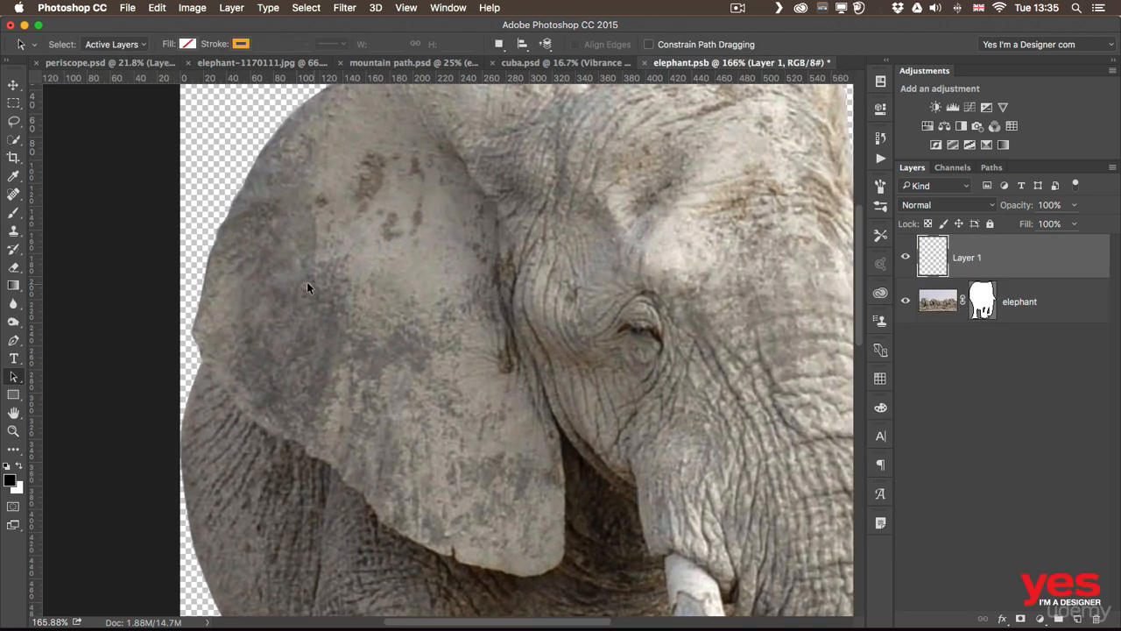
Step: Remove the dark blotches on the elephant's ear with the Spot Healing Brush in Content-Aware mode at size 35
left_click(13, 194)
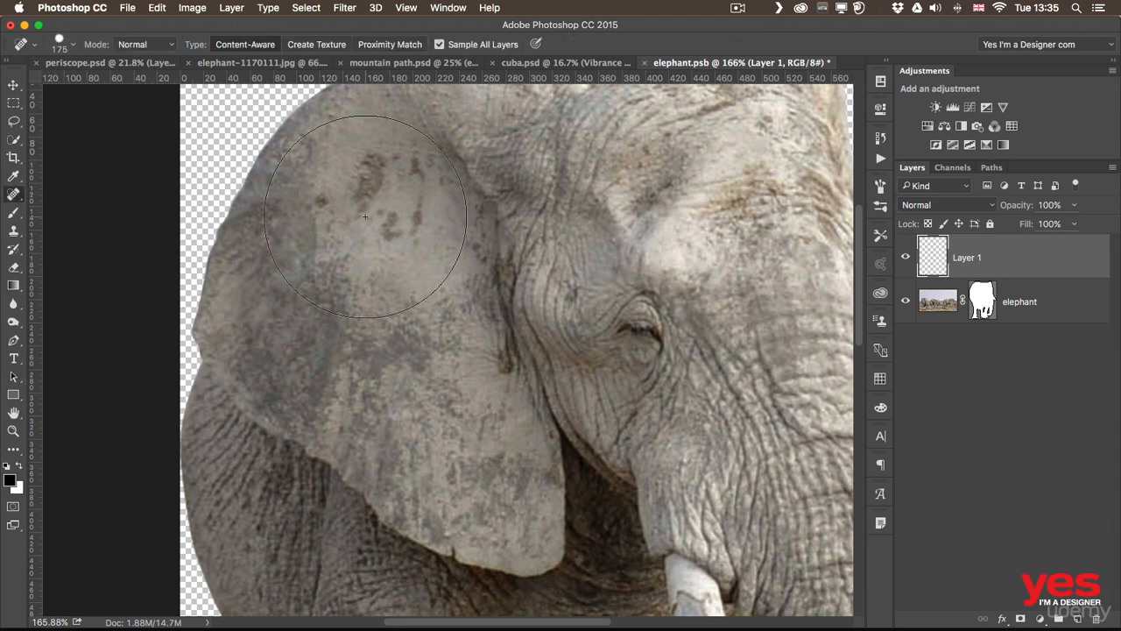
key("bracketleft")
key("bracketleft")
key("bracketleft")
key("bracketleft")
key("bracketleft")
key("bracketleft")
key("bracketleft")
key("bracketleft")
key("bracketleft")
key("bracketleft")
key("bracketleft")
mouse_move(366, 184)
left_mouse_down()
mouse_move(393, 162)
mouse_move(401, 169)
mouse_move(365, 220)
mouse_move(417, 208)
left_mouse_up()
left_click(418, 157)
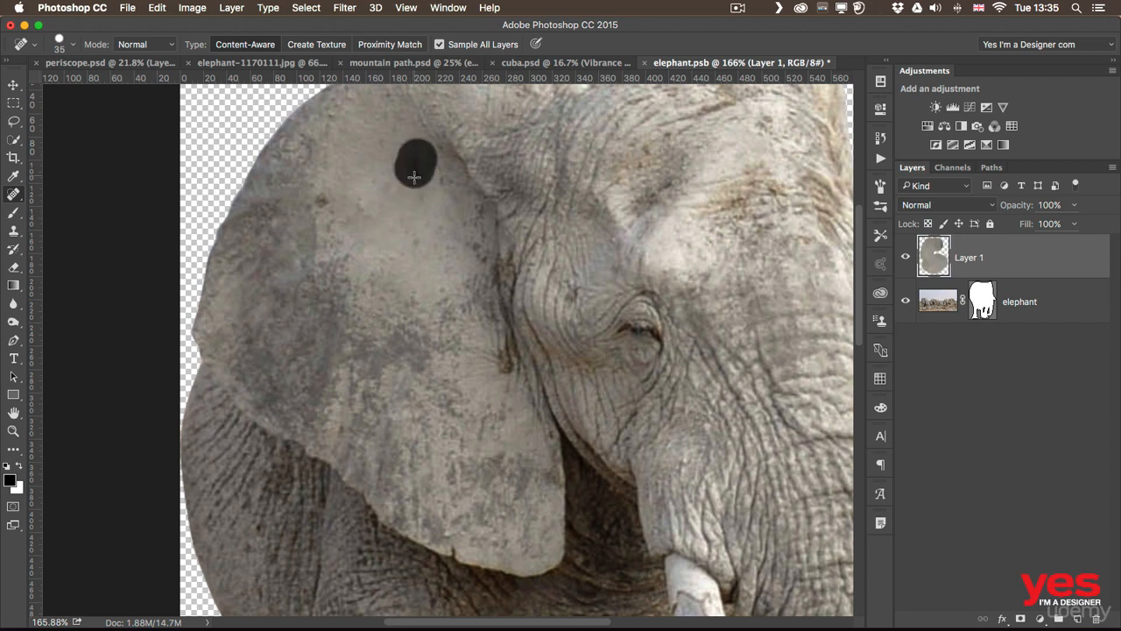
Step: Rename the healing layer as retouch
scroll(520, 291, "down", 6)
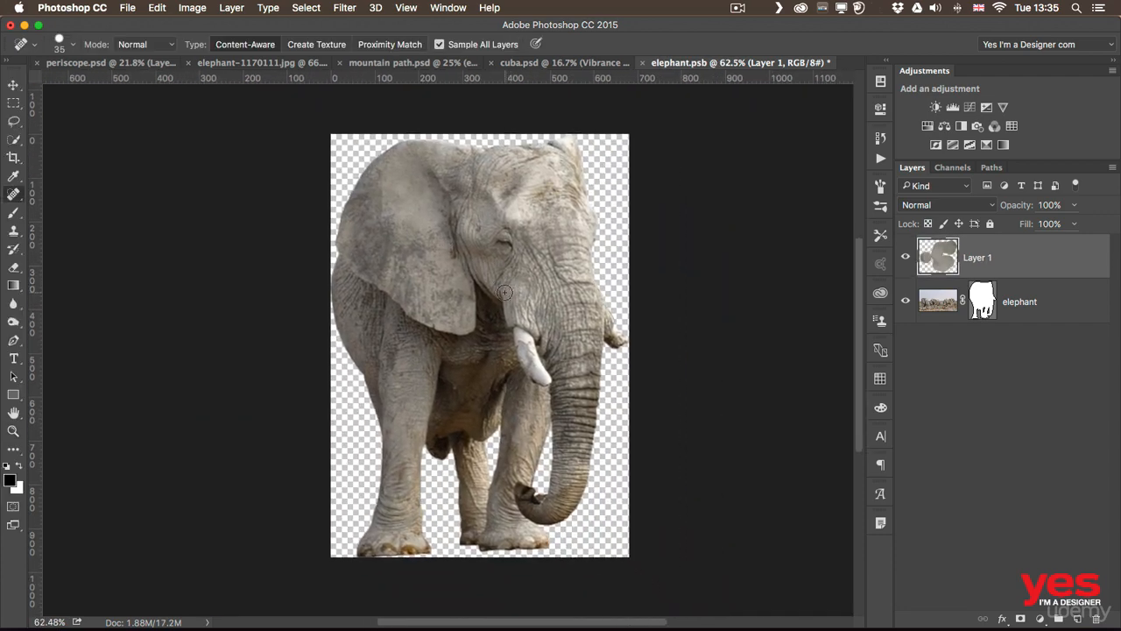
key("v")
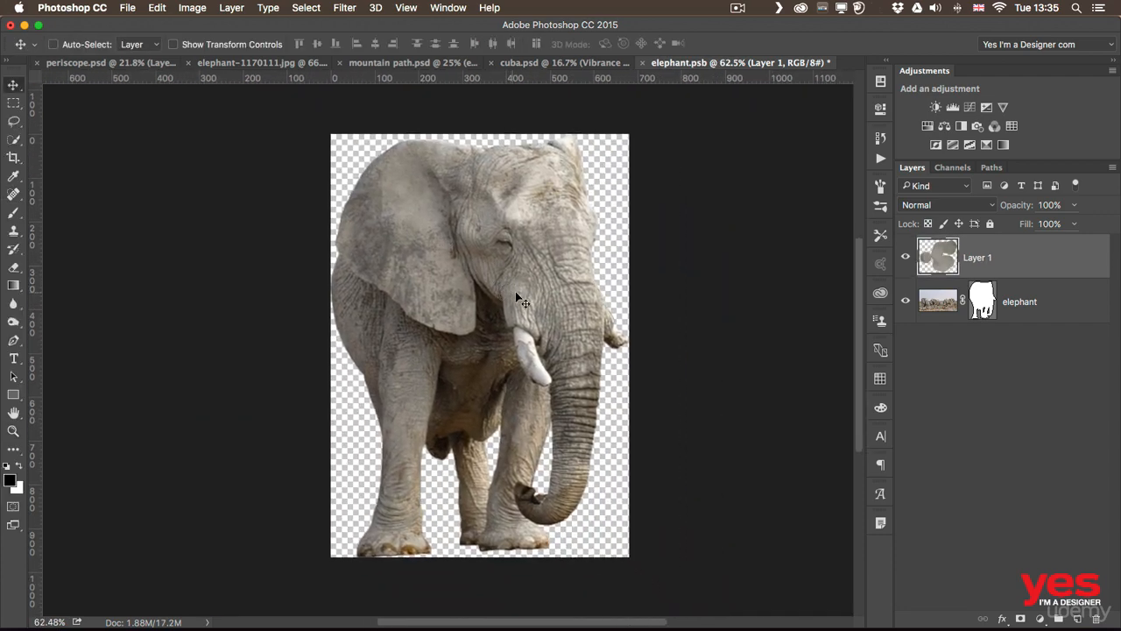
double_click(977, 258)
type("retouch")
key("Return")
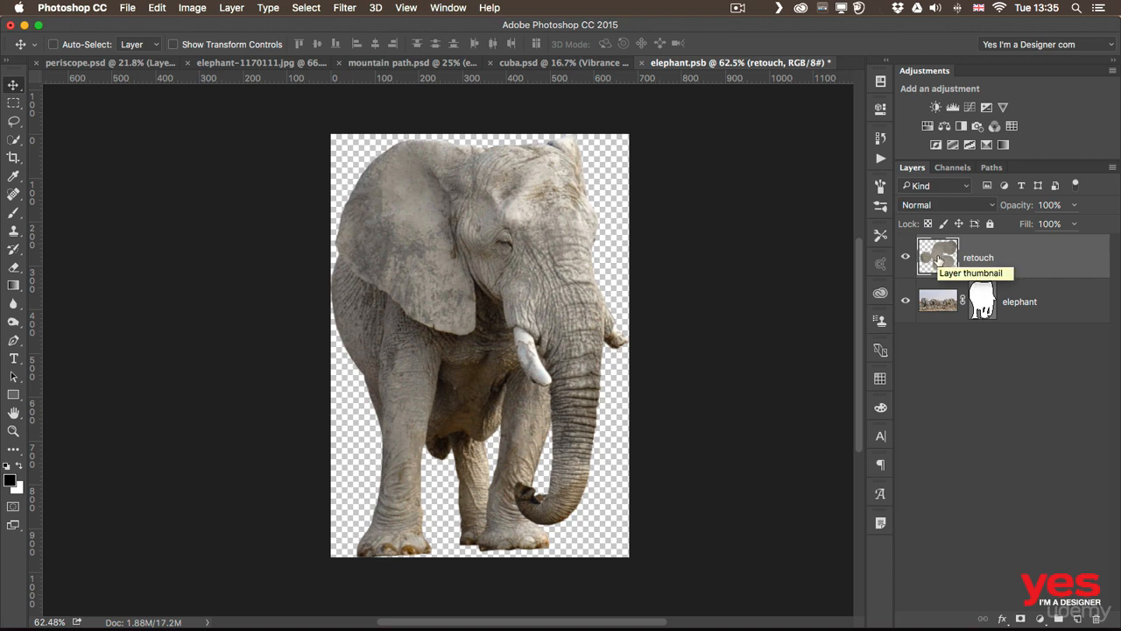
Step: Add a Levels adjustment above the retouch layer with the Increase Contrast 3 preset
left_click(952, 107)
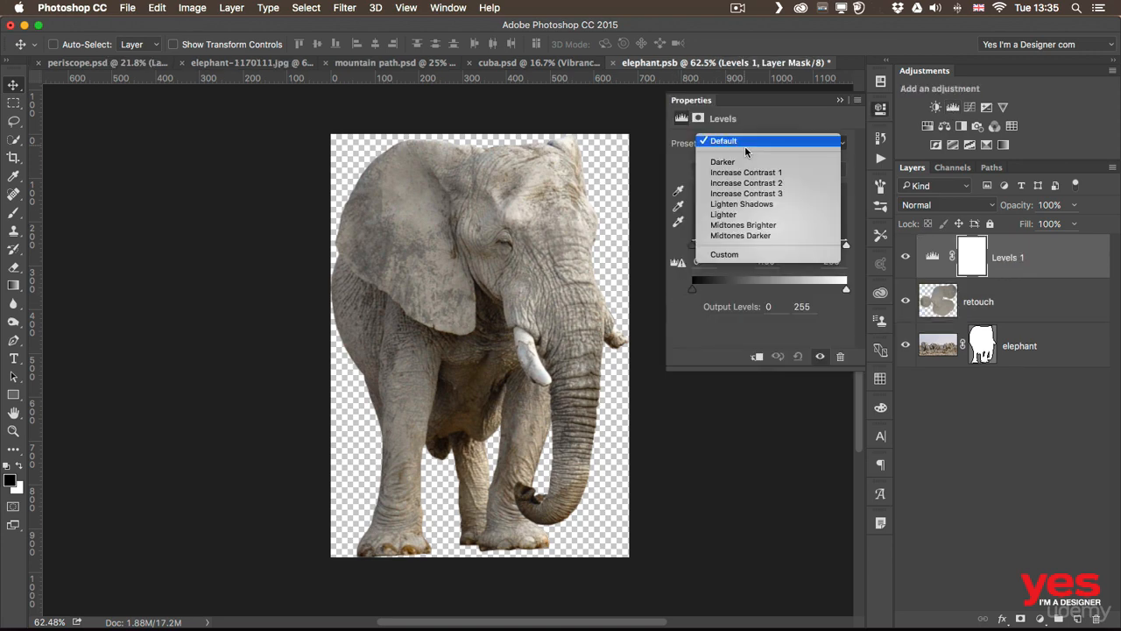
left_click(793, 192)
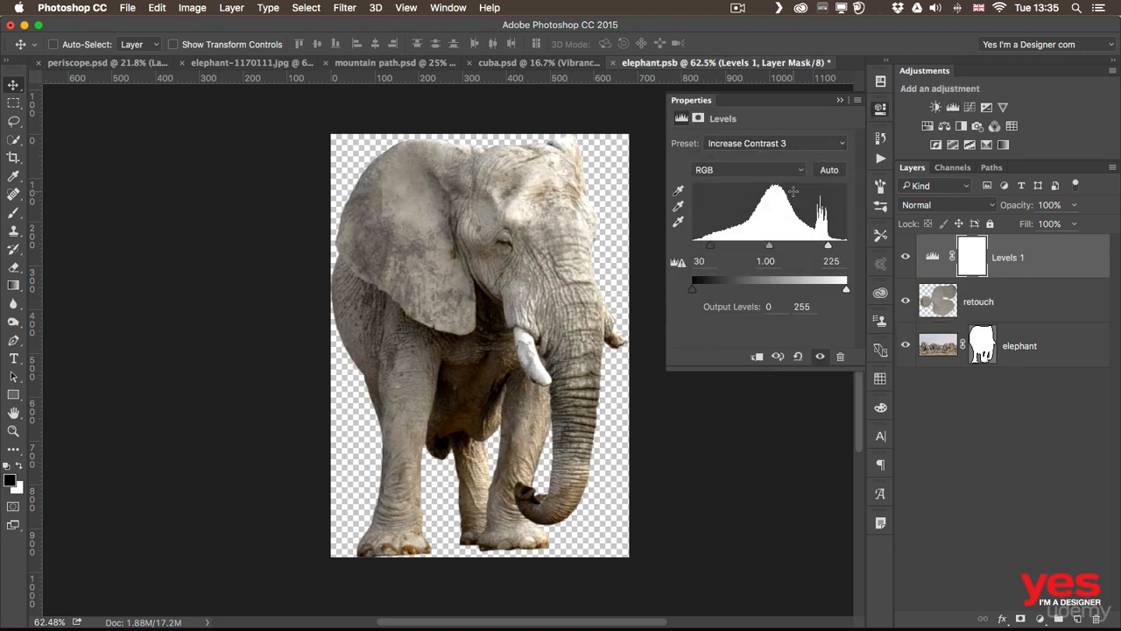
left_click(881, 109)
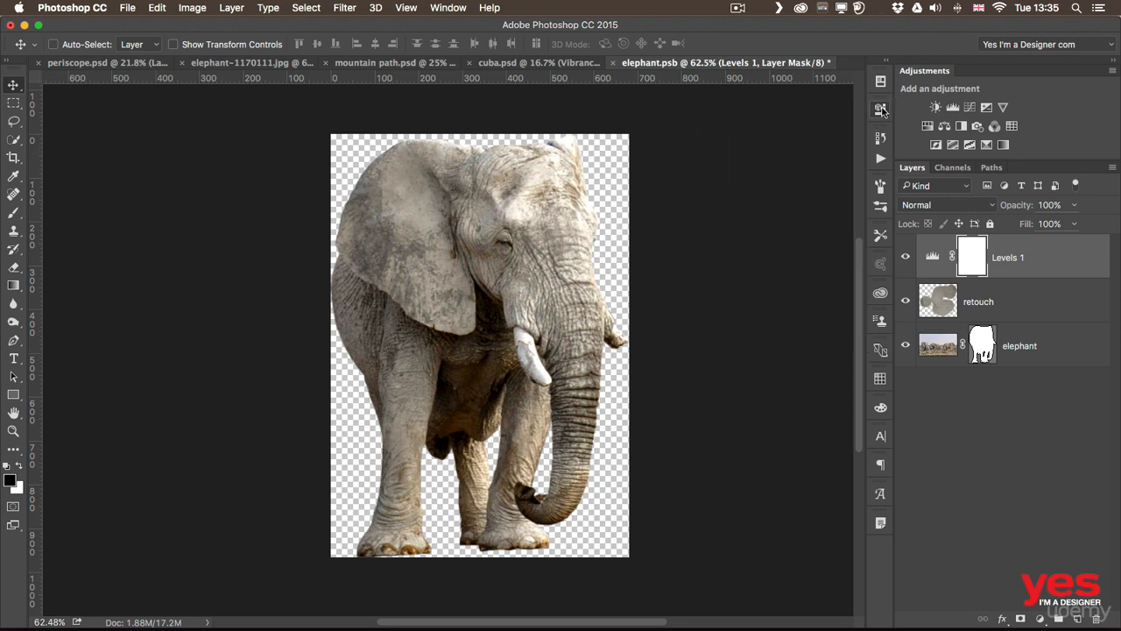
left_click(128, 7)
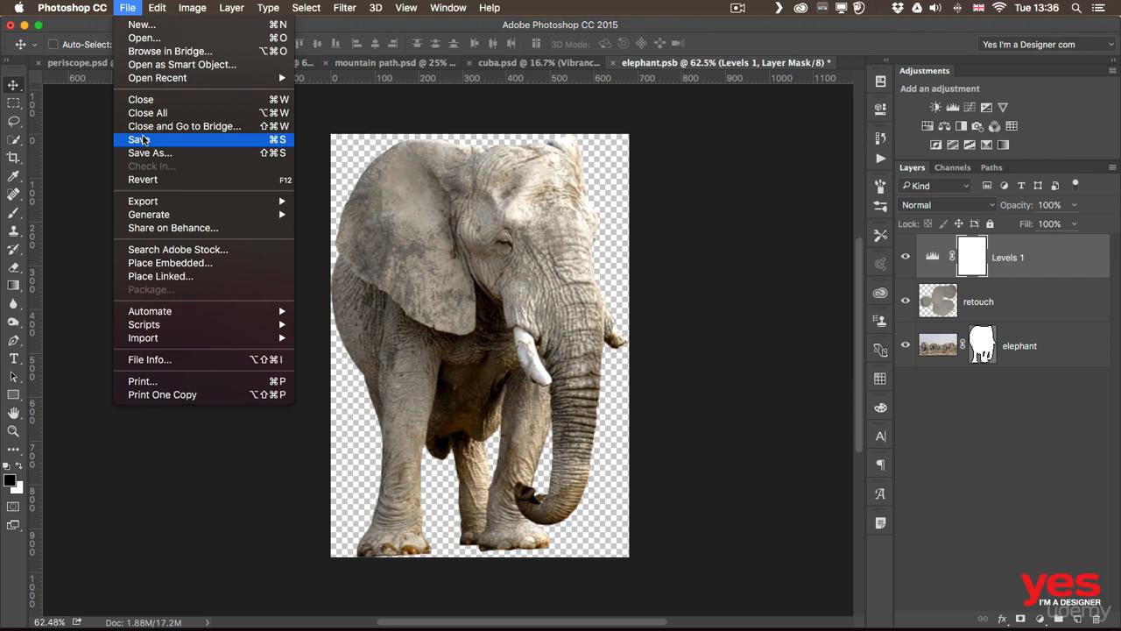
left_click(142, 140)
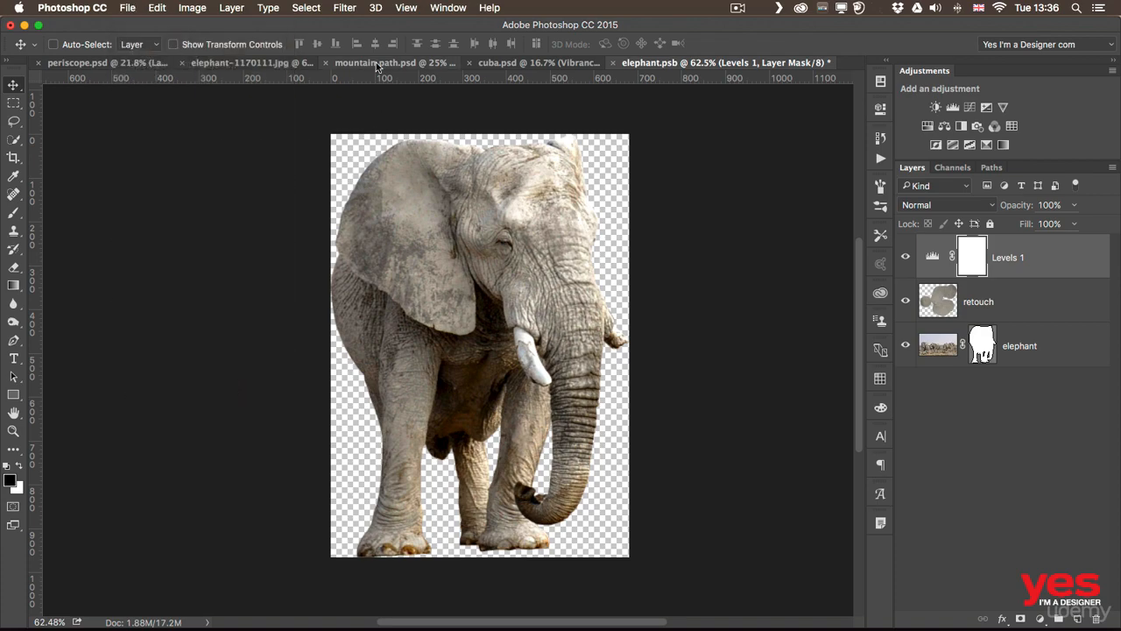
Step: Examine the elephant up close in mountain path.psd for the source edits, and return to elephant.psb
left_click(376, 62)
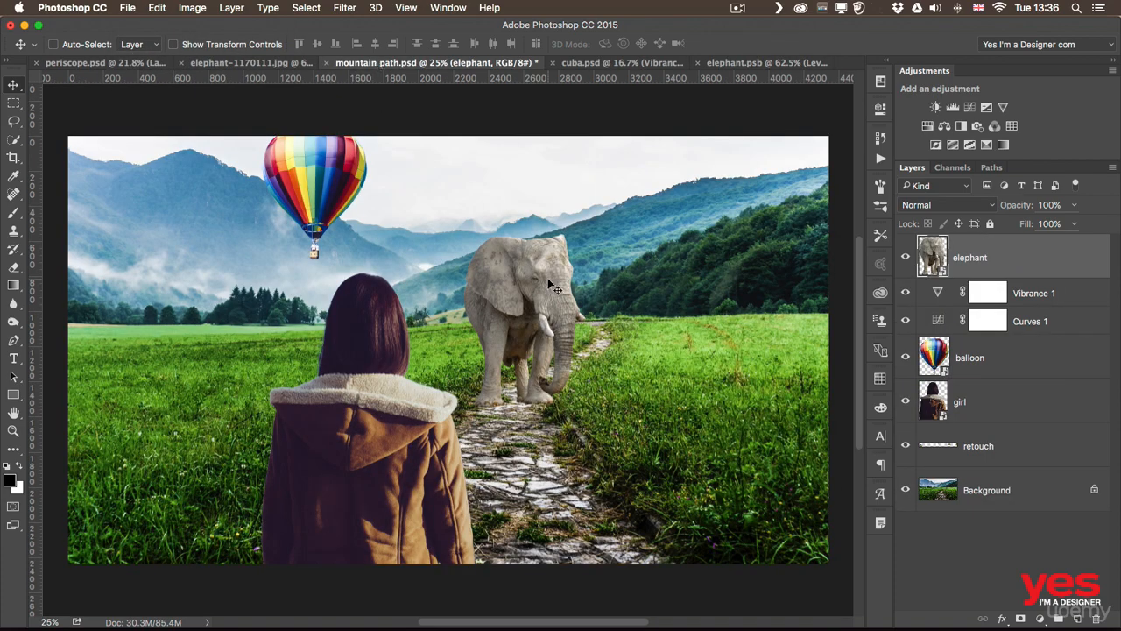
key("z")
left_click_drag(521, 293, 551, 293)
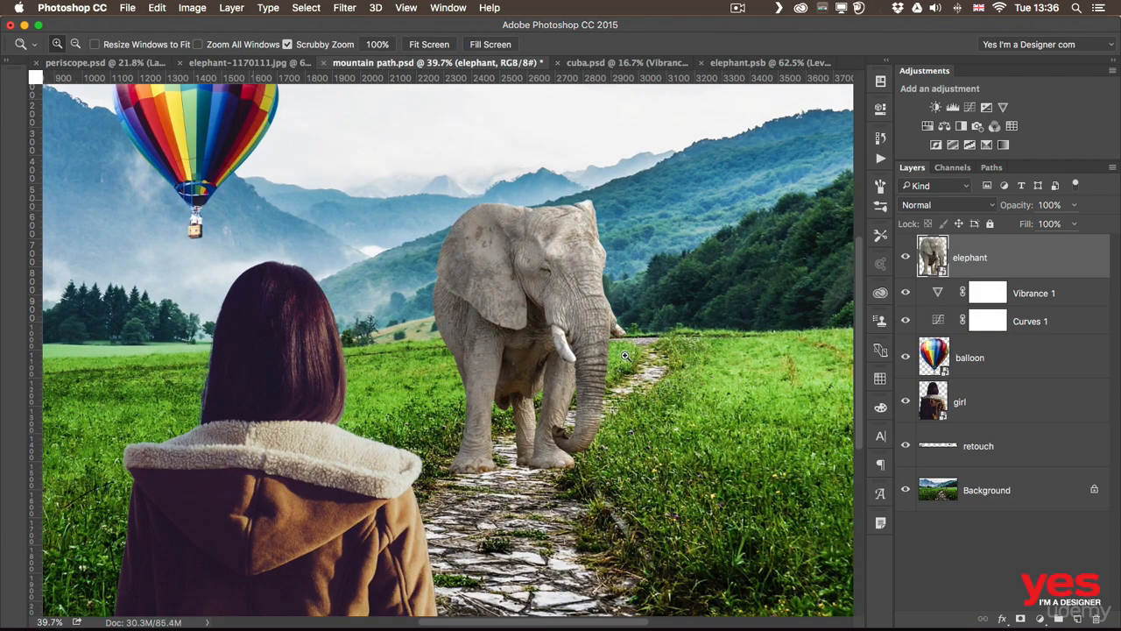
key("v")
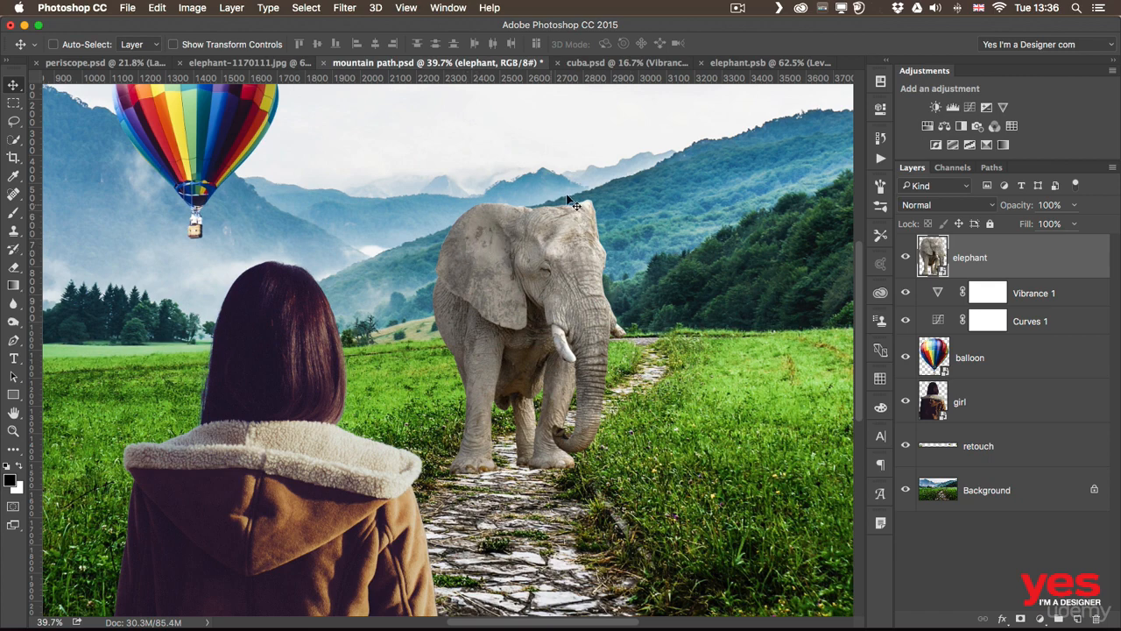
left_click(749, 63)
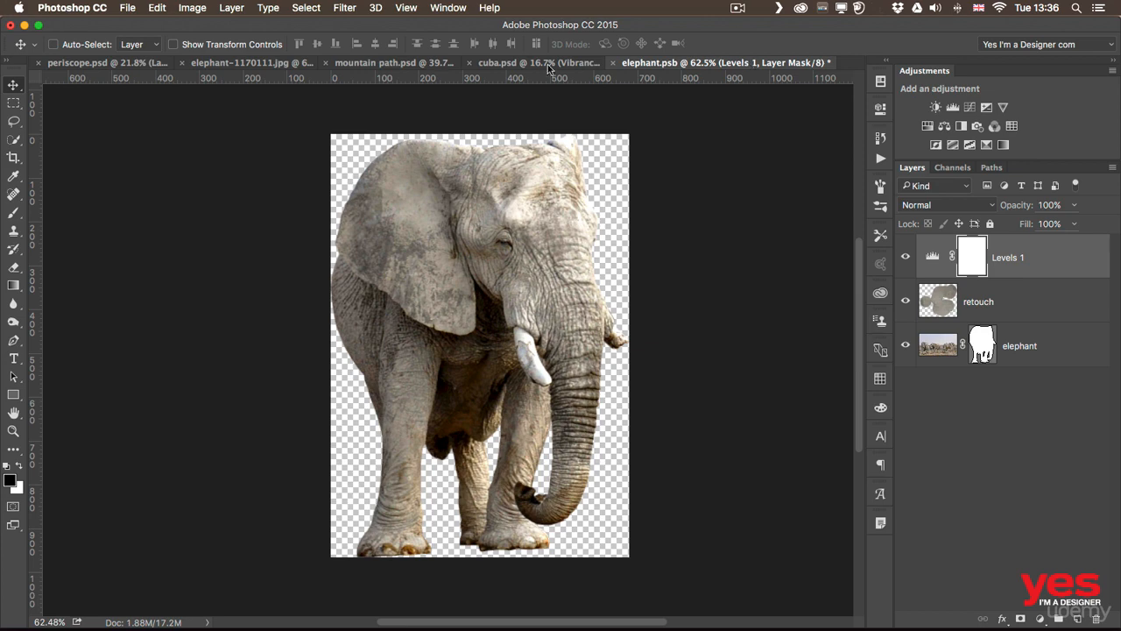
Step: Save the edits in elephant.psb and switch back to mountain path.psd
left_click(126, 8)
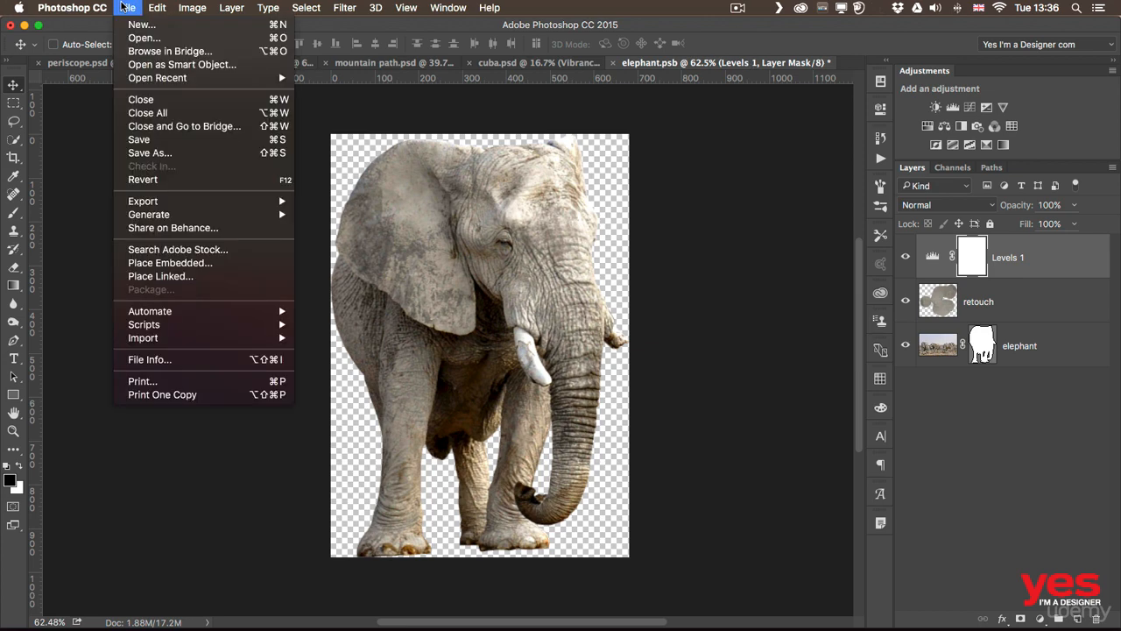
left_click(159, 141)
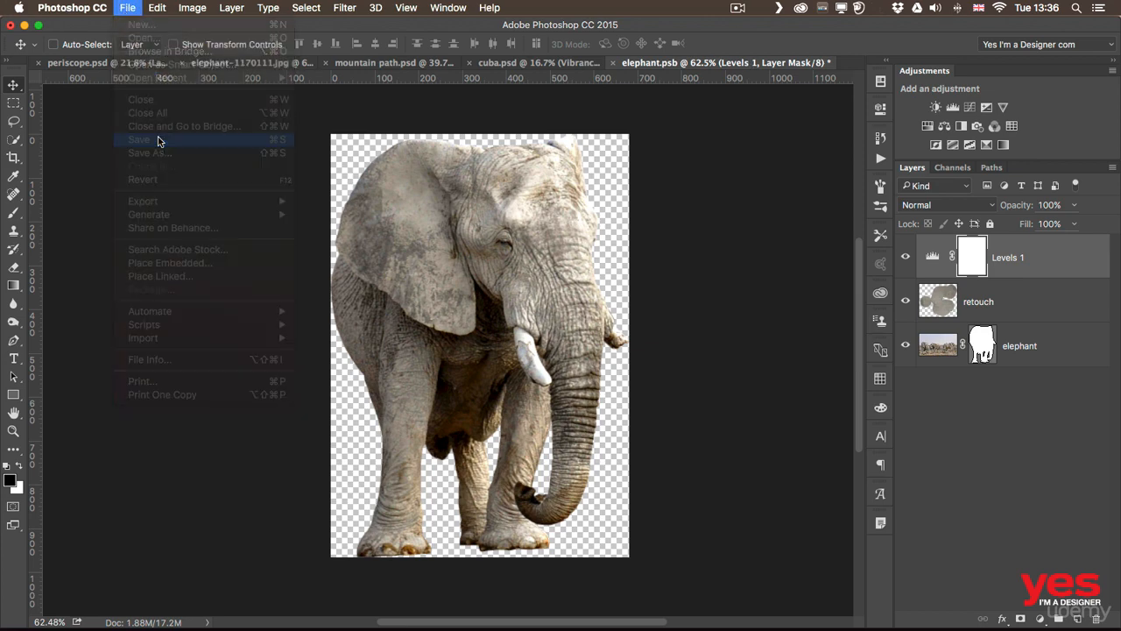
left_click(373, 63)
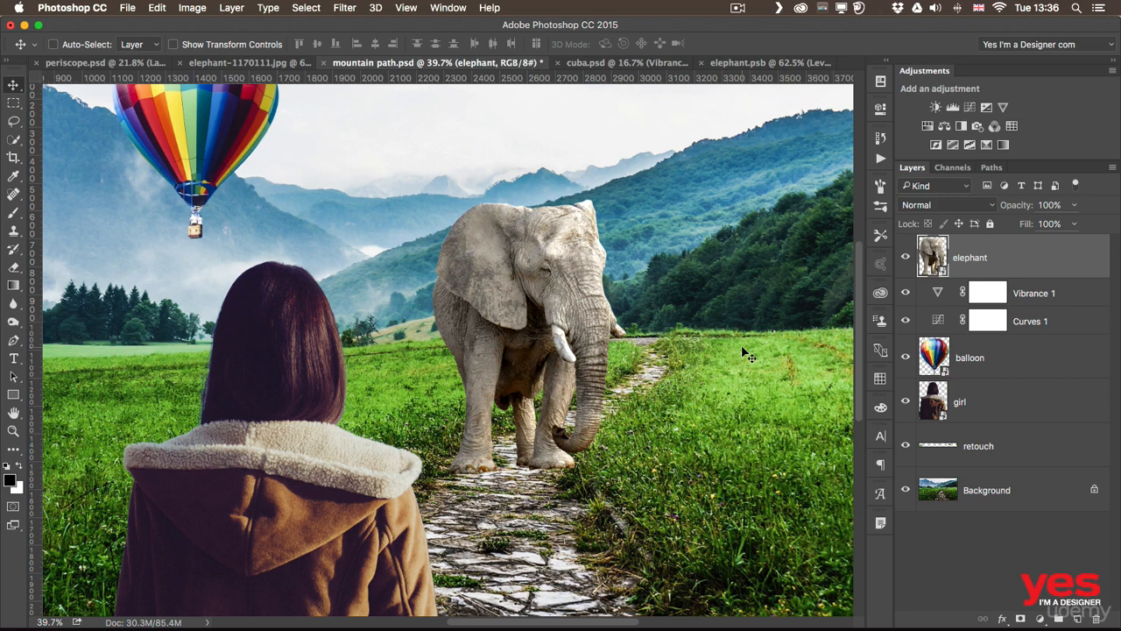
Step: Compare the composite before and after the elephant update by repeatedly undoing and redoing it
key("super+z")
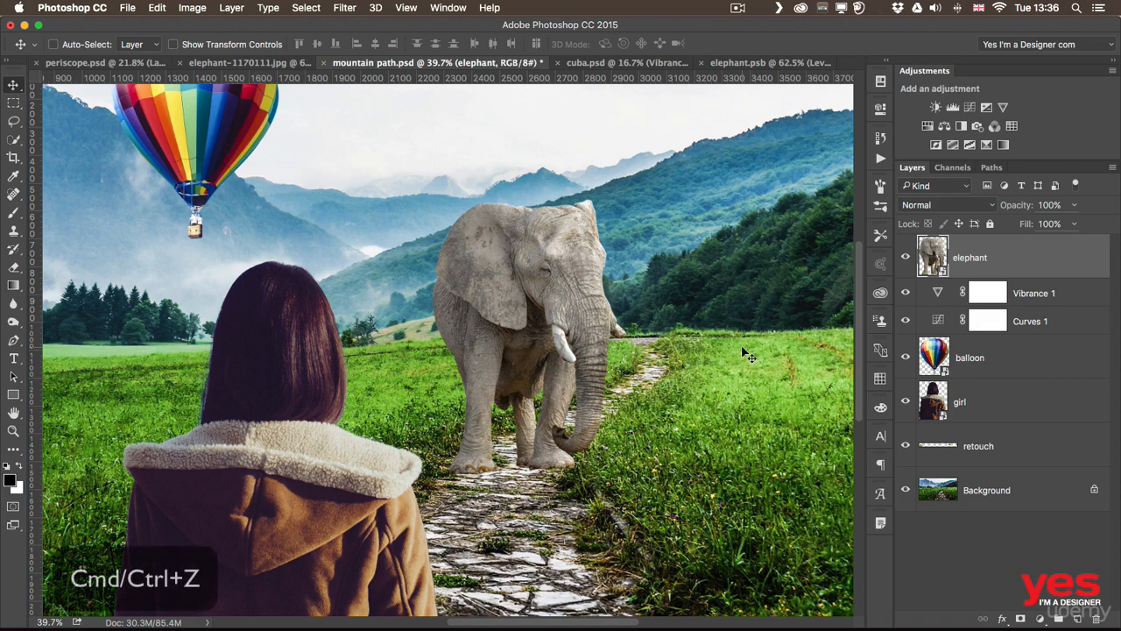
key("super+z")
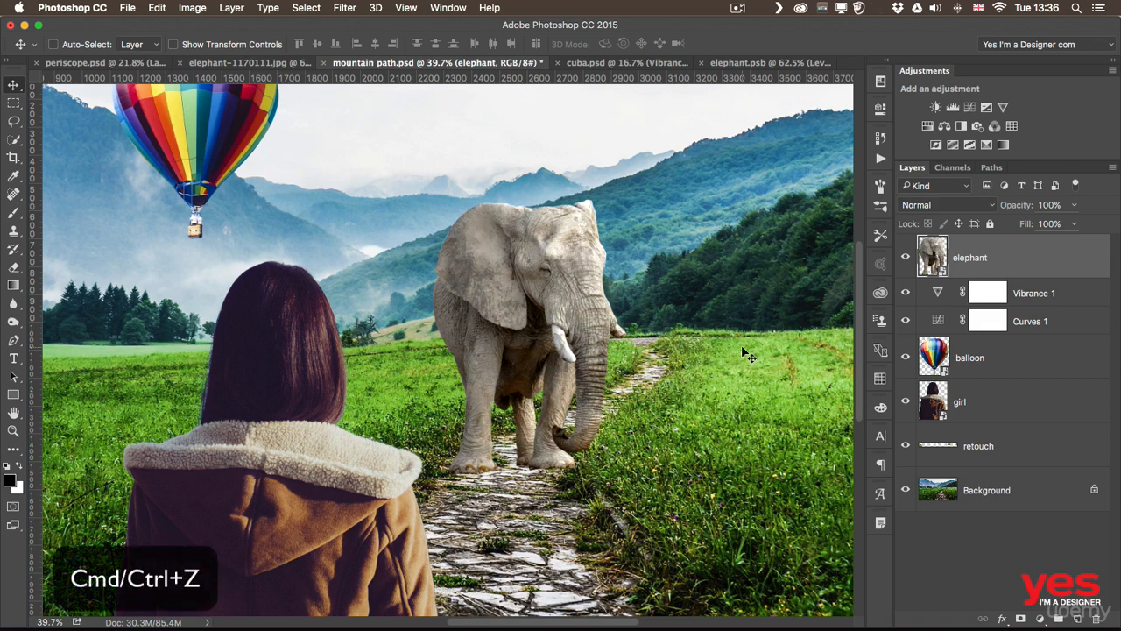
key("super+z")
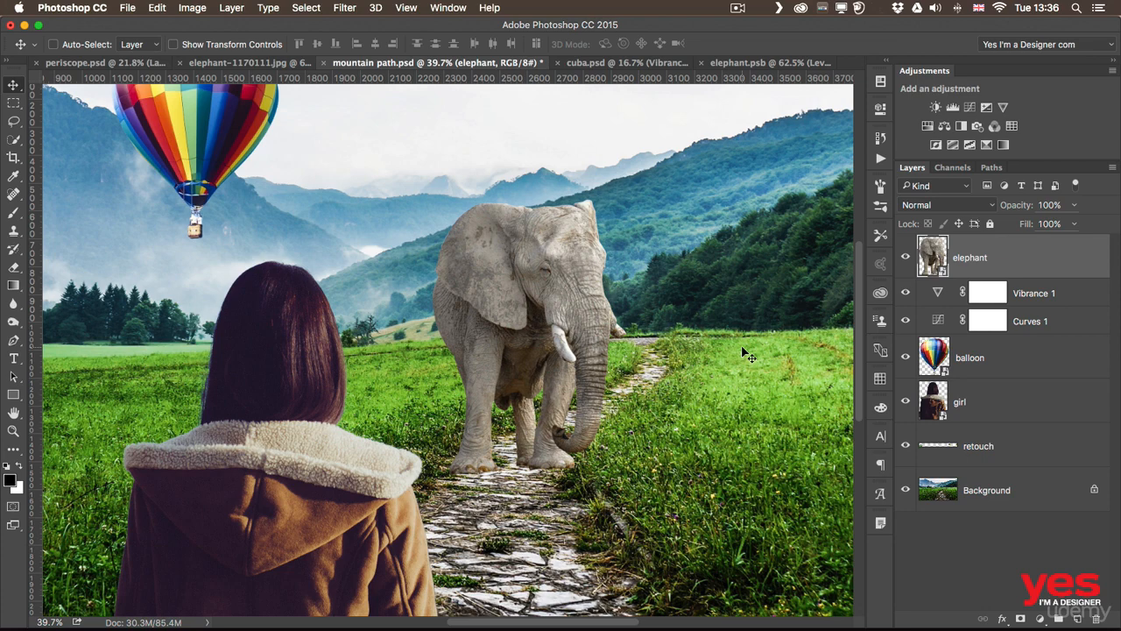
key("super+z")
key("super+z")
key("super+z")
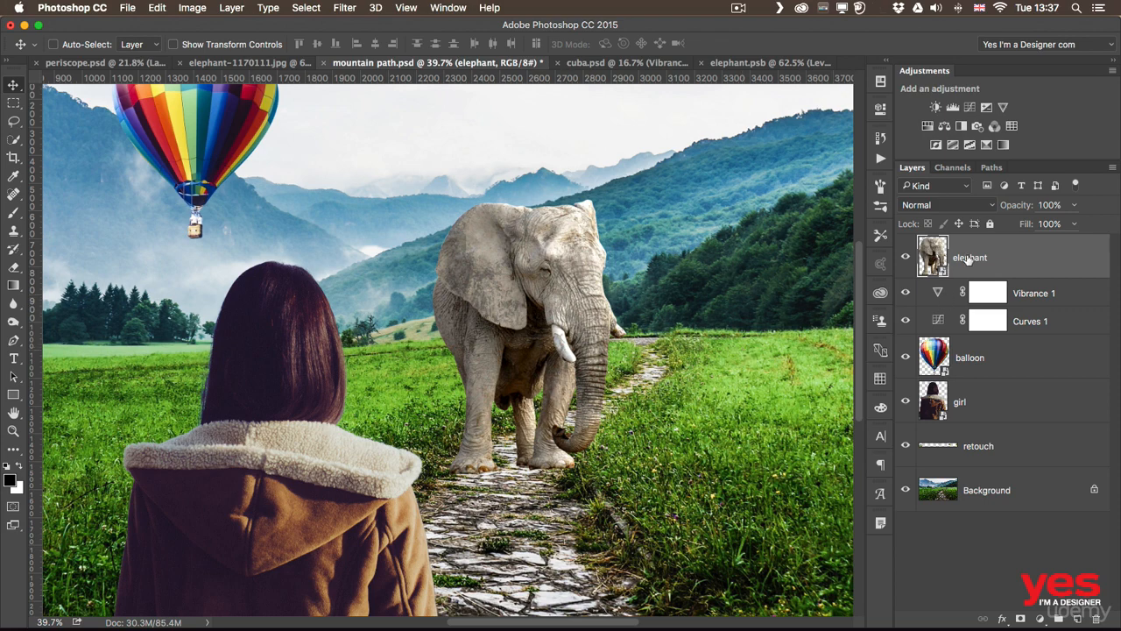
Step: Reopen the elephant Smart Object's contents and close elephant.psb
double_click(933, 259)
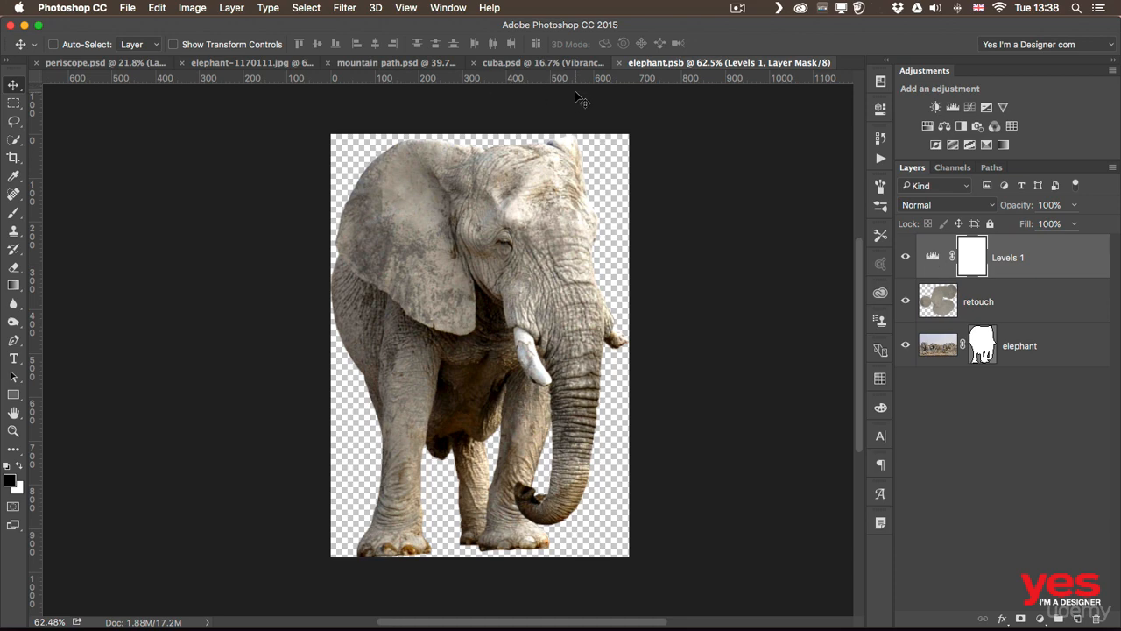
left_click(616, 68)
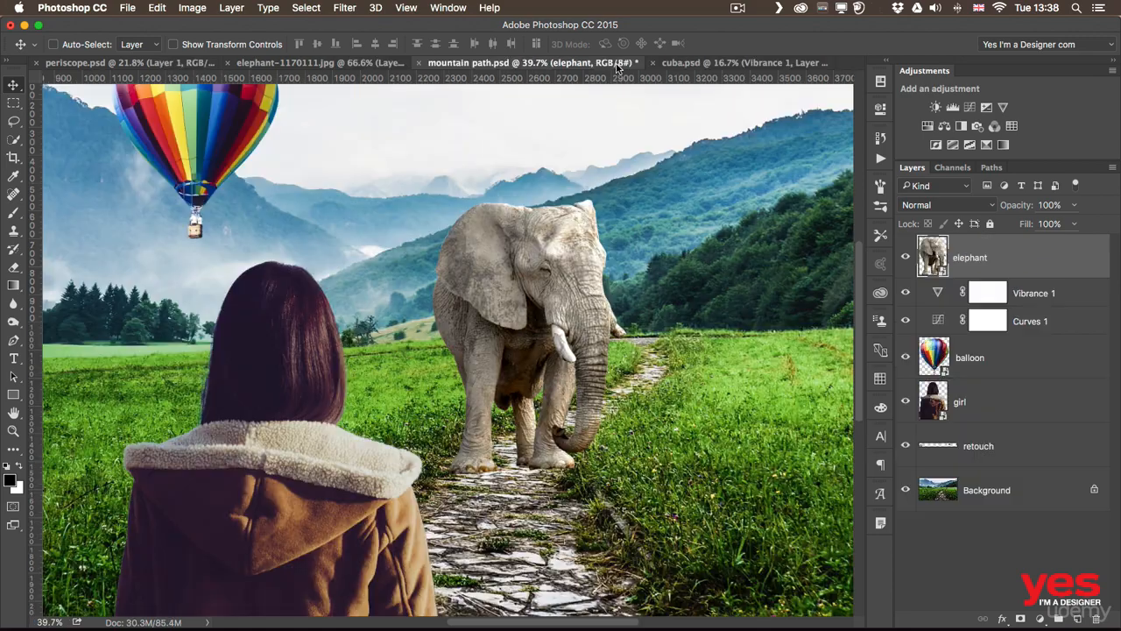
Step: Select the balloon layer in the composite, then filter the layer list to Smart Objects only and turn the filter off again
key("z")
left_click_drag(326, 214, 388, 217)
key("v")
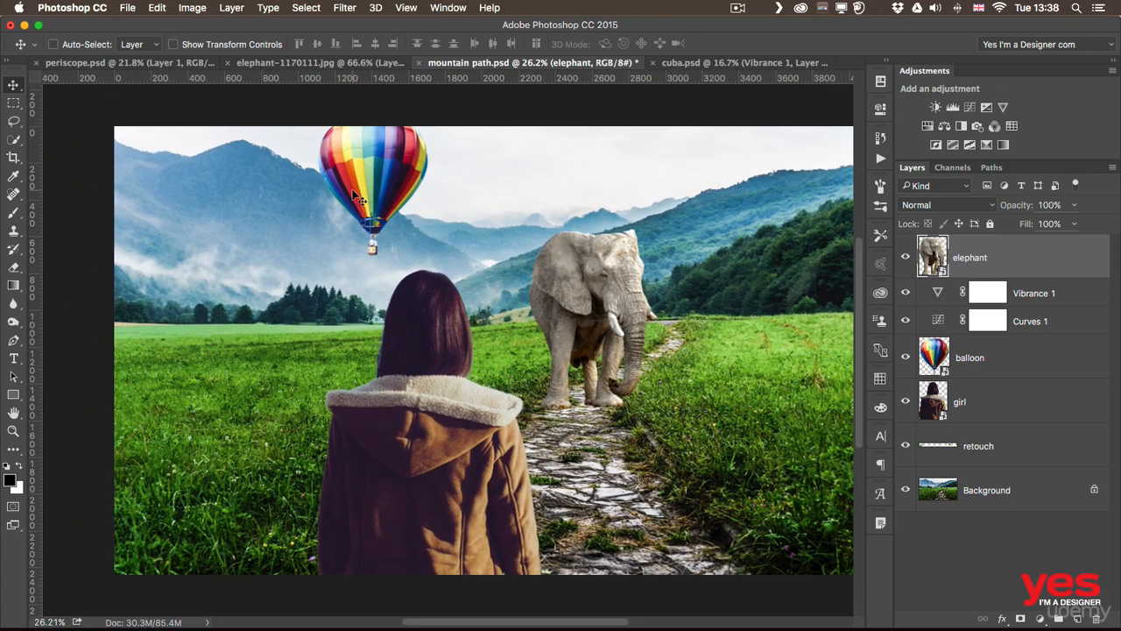
left_click(373, 182, "super")
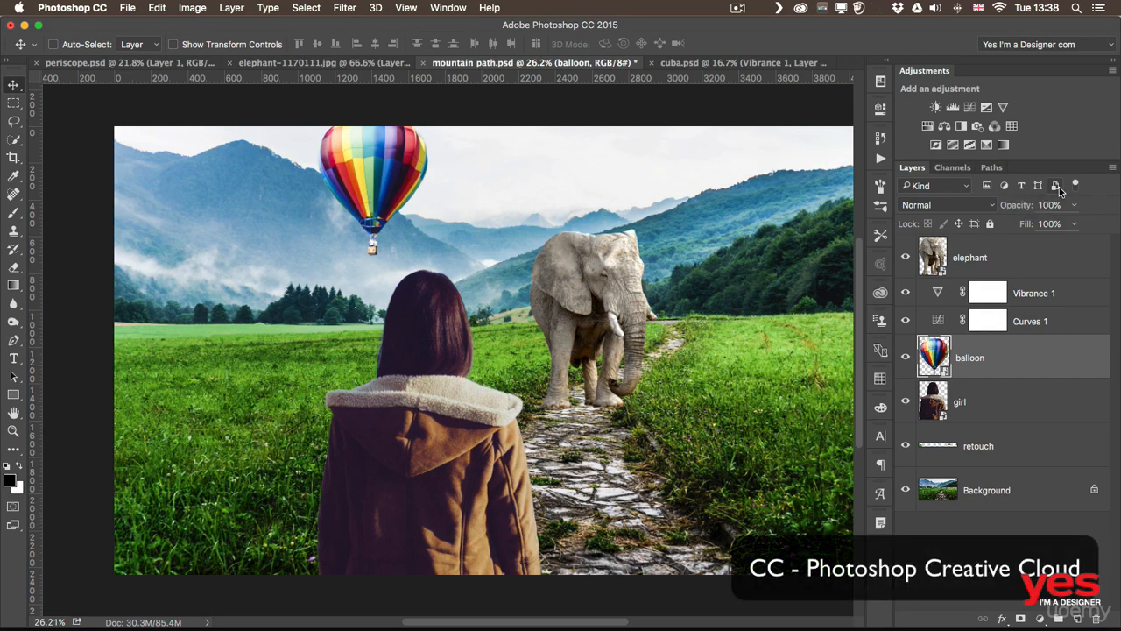
left_click(1054, 187)
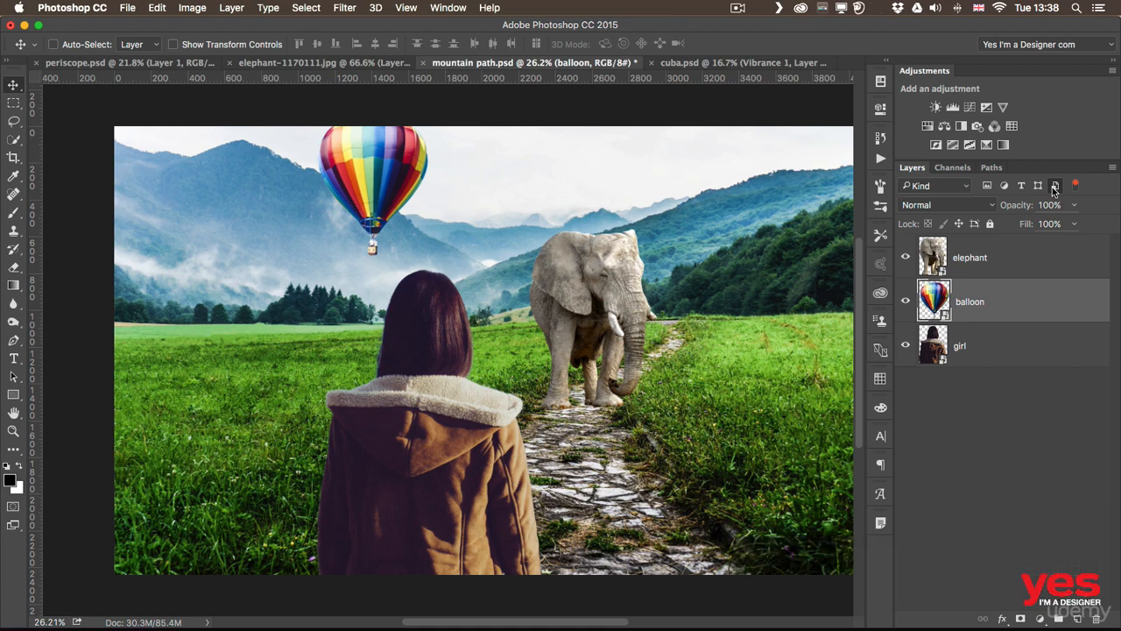
left_click(1055, 189)
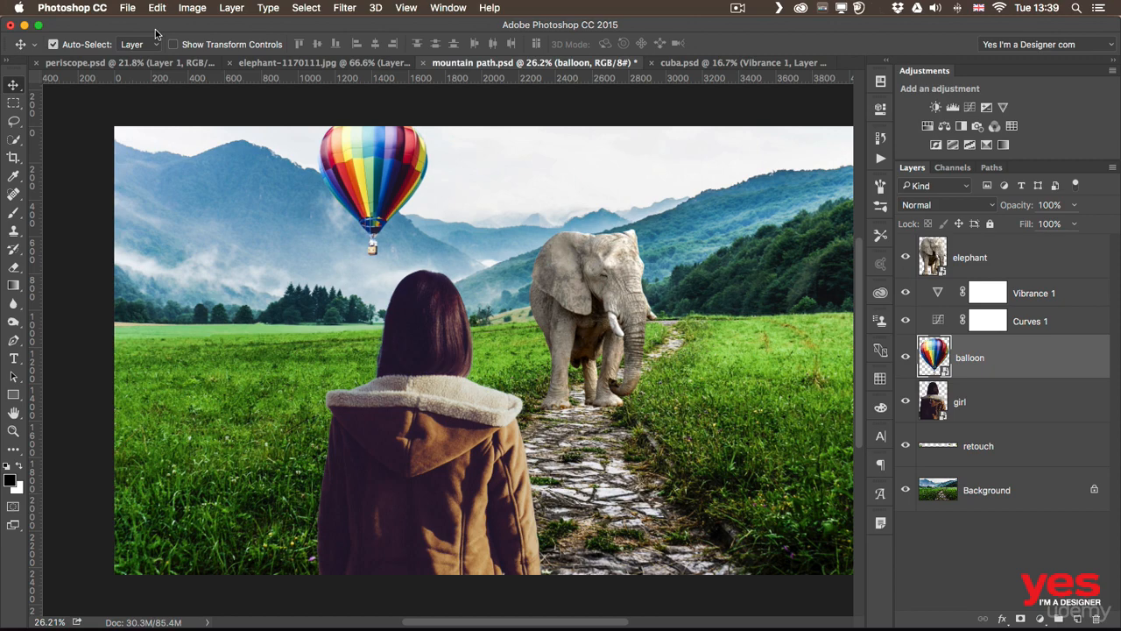
Step: Scale the balloon down to about 84% and rotate it about -40 degrees with Free Transform
key("super+t")
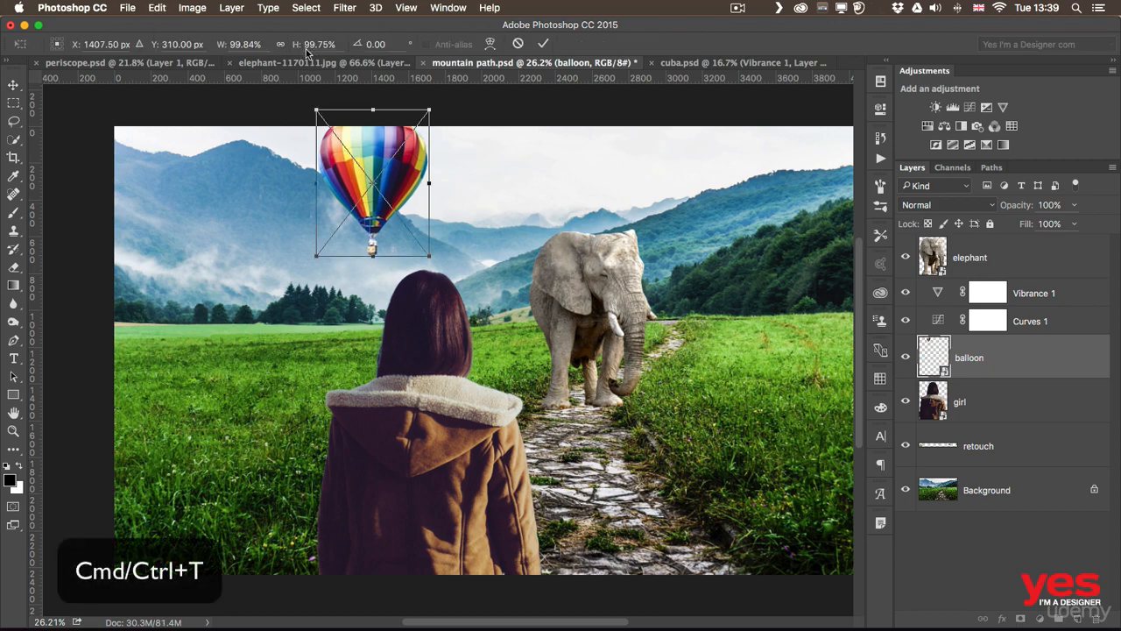
left_click_drag(430, 110, 403, 125)
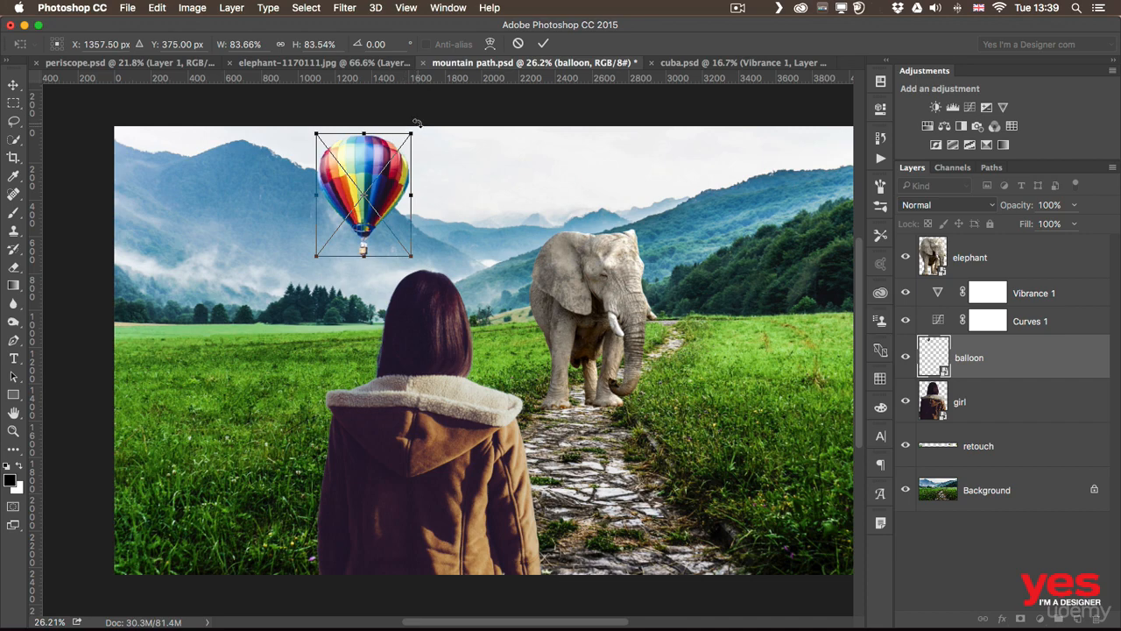
left_click_drag(417, 123, 359, 115)
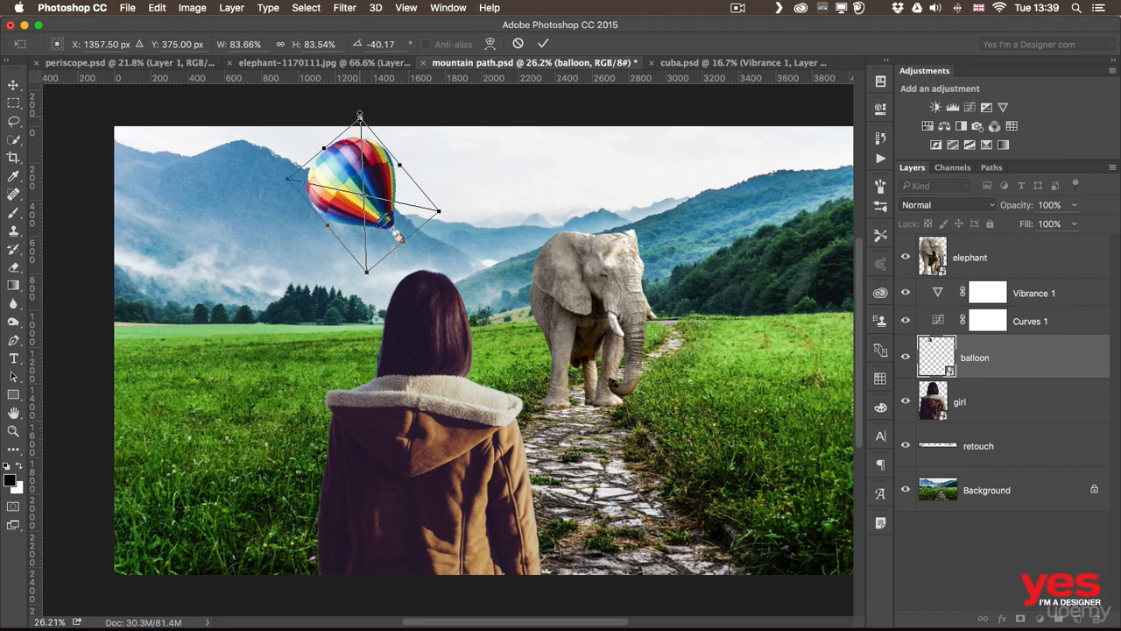
key("Return")
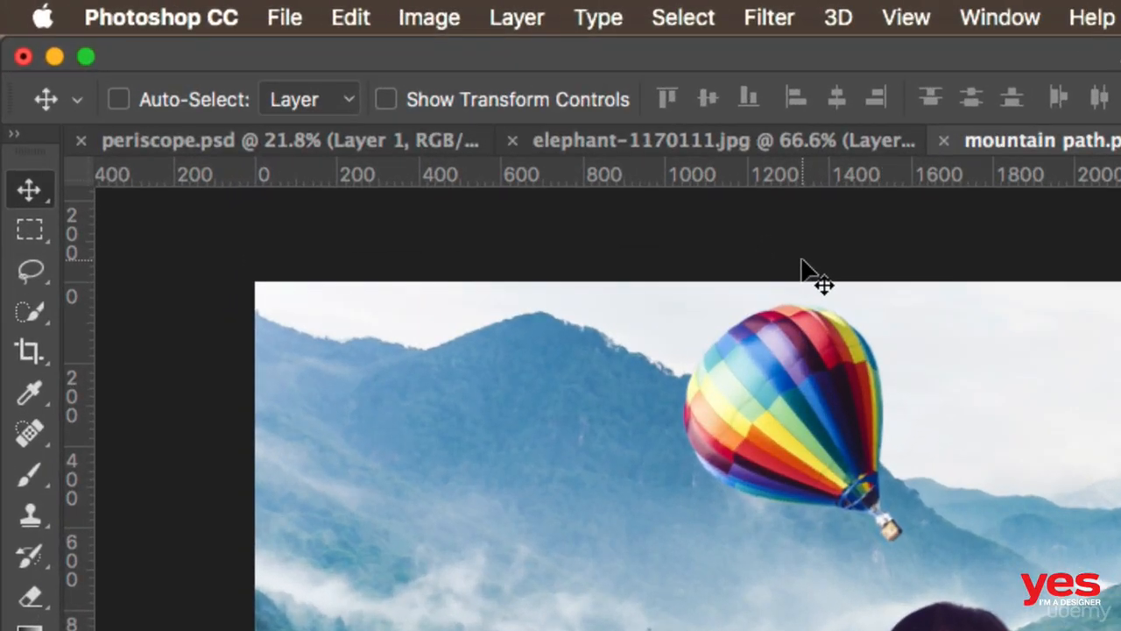
Step: Reset the balloon's rotation to 0 degrees with Free Transform
key("super")
key("super+t")
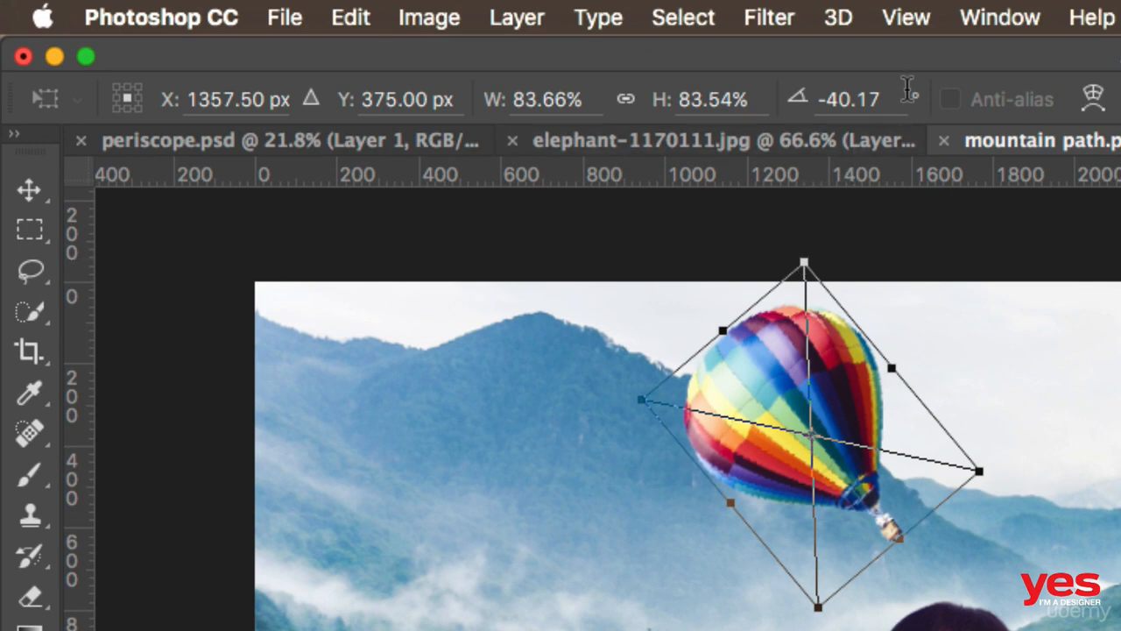
left_click_drag(892, 99, 724, 80)
type("0")
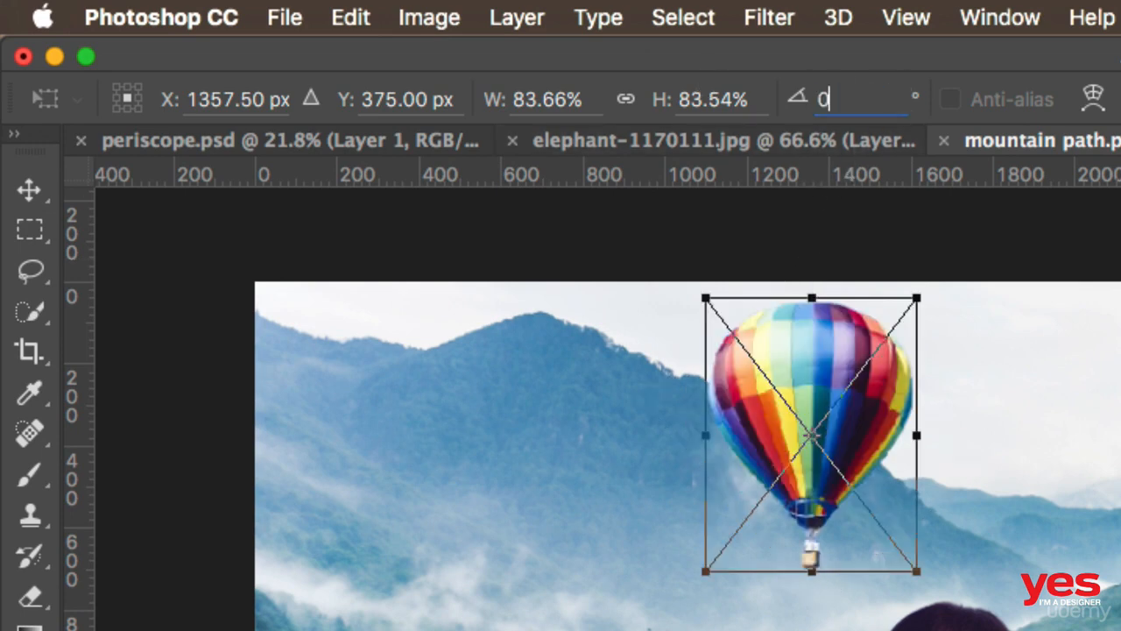
key("Return")
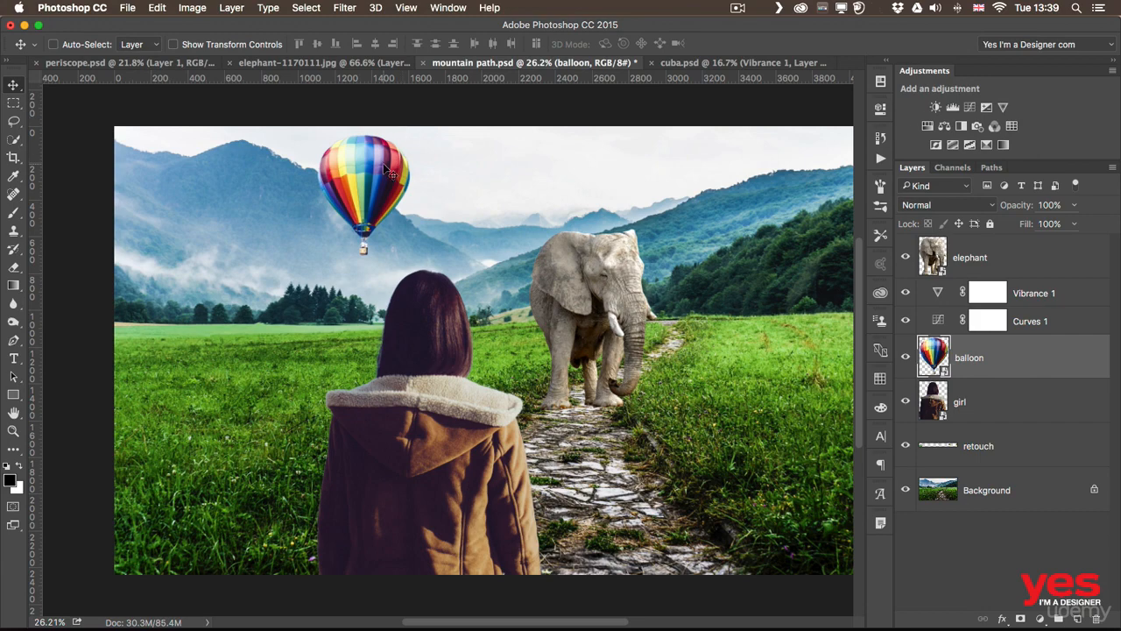
Step: Duplicate the balloon into the sky above the elephant's right side and scale the copy to about 63%
left_click_drag(386, 169, 682, 173)
key("ctrl+t")
left_click_drag(718, 132, 709, 152)
key("Return")
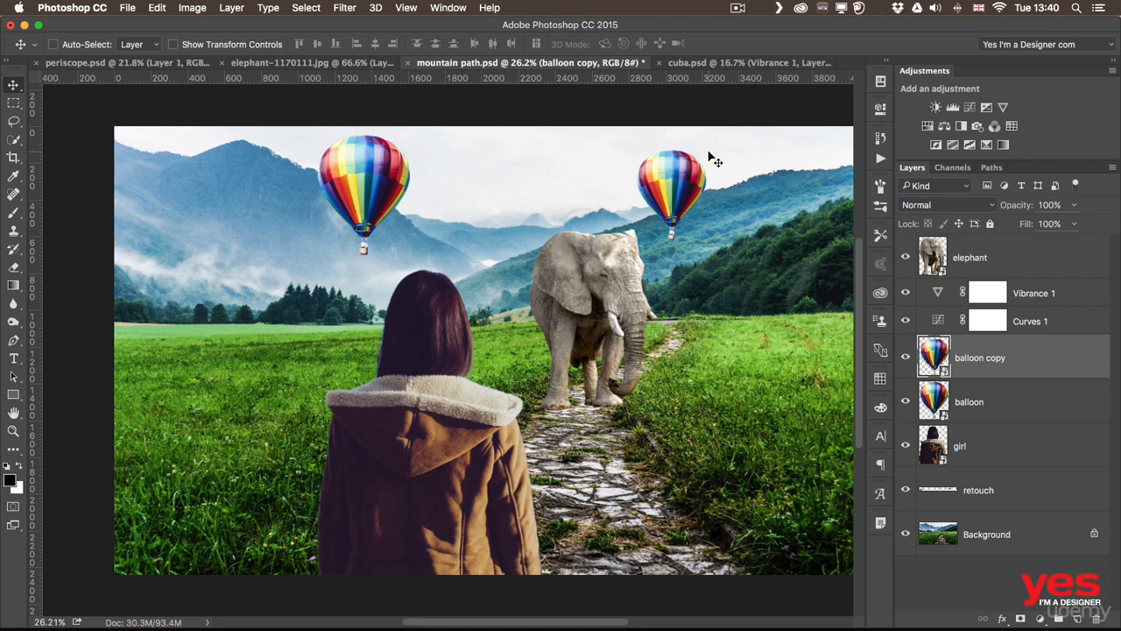
Step: Flip the balloon copy horizontally about its centre with Free Transform
key("ctrl")
key("ctrl+t")
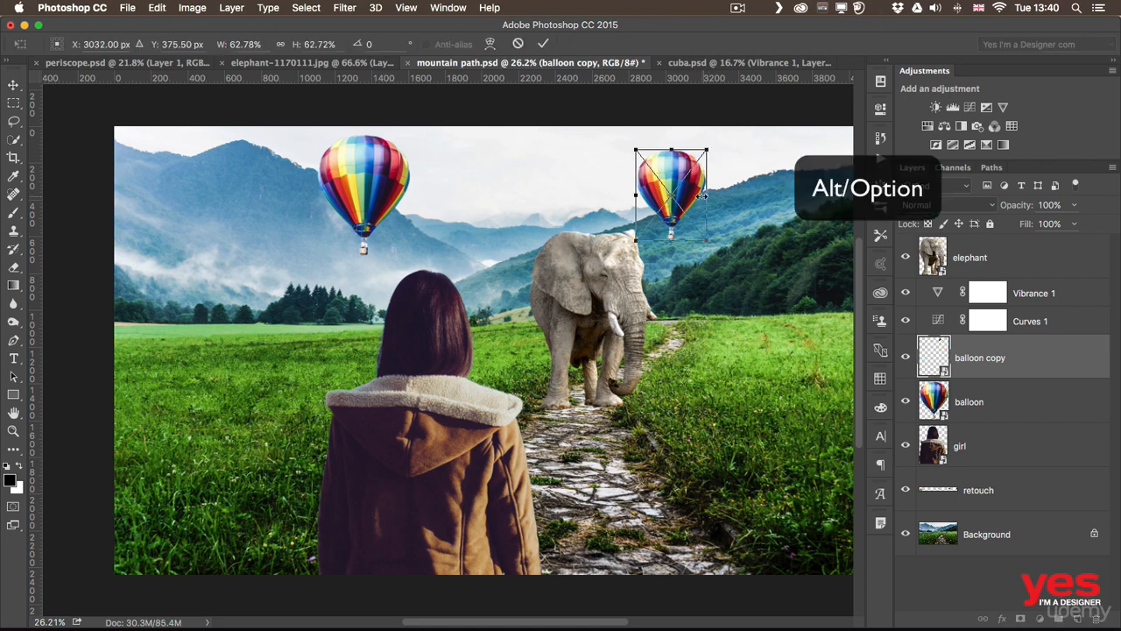
left_click_drag(702, 195, 630, 197)
key("Return")
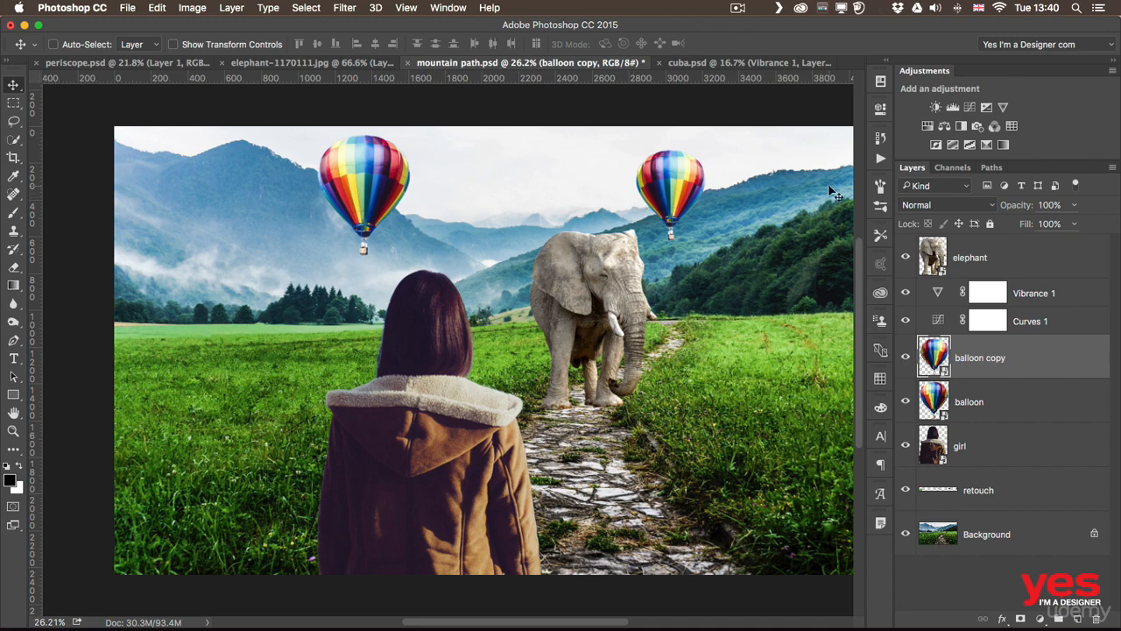
Step: Open the balloon copy's Smart Object contents and add a Hue/Saturation adjustment with Hue -34 and Saturation +5
scroll(741, 188, "right", 3)
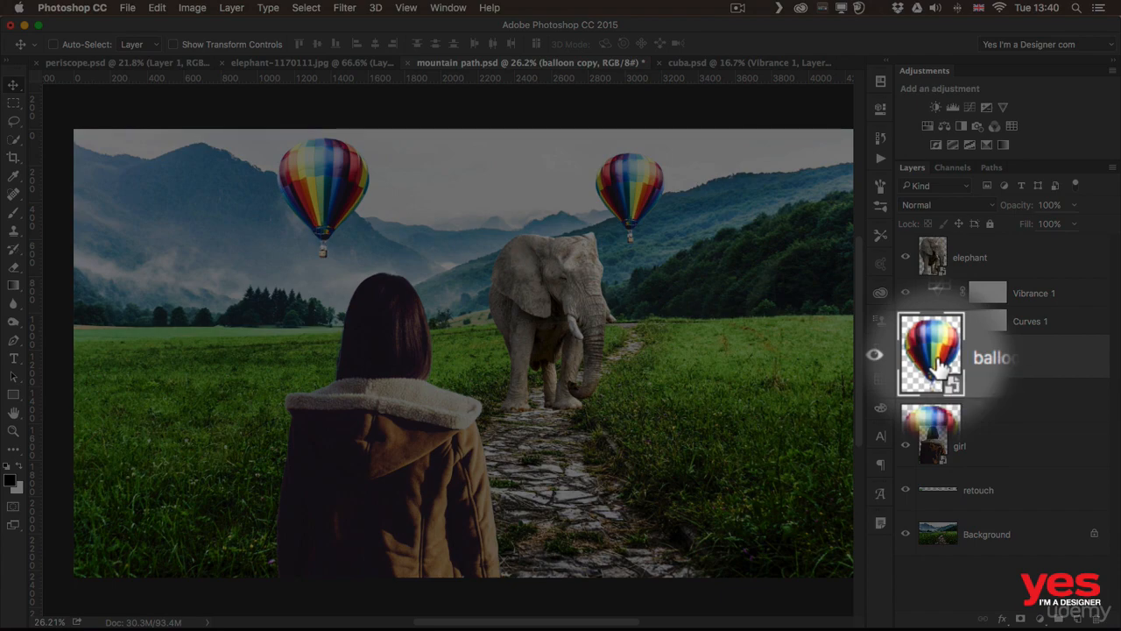
double_click(934, 355)
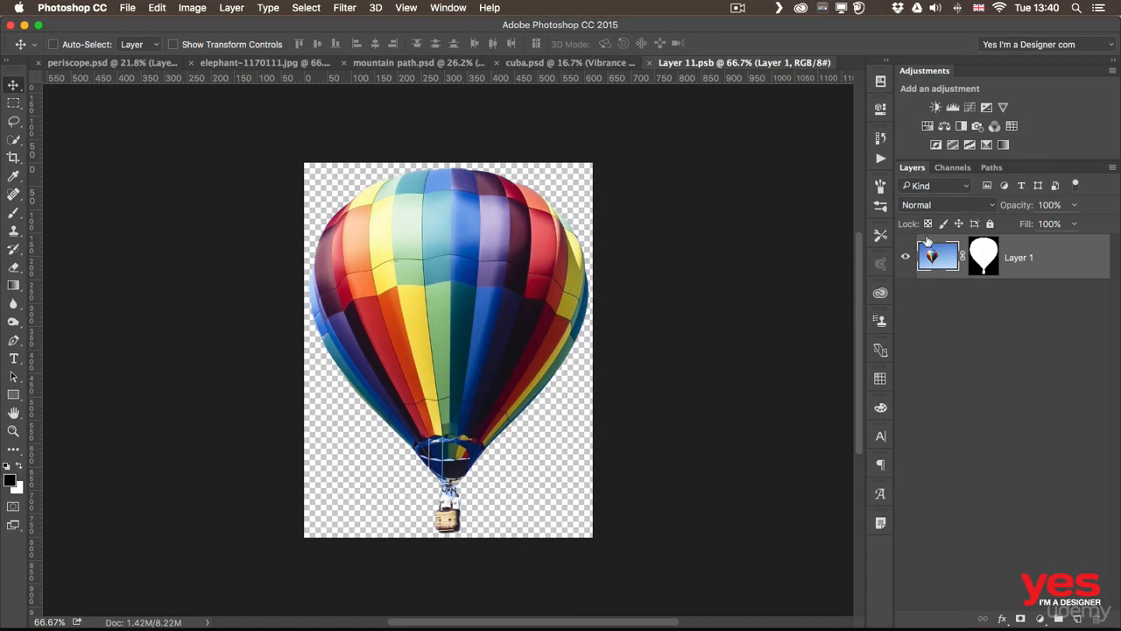
left_click(925, 127)
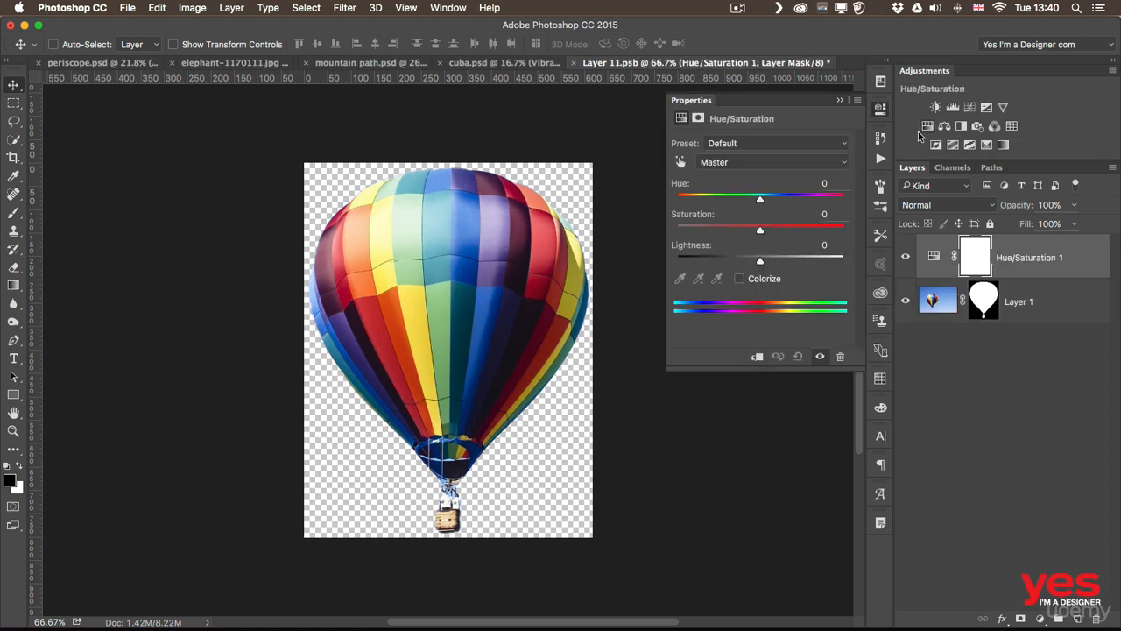
left_click_drag(761, 199, 764, 202)
left_click_drag(787, 198, 731, 199)
left_click_drag(760, 229, 764, 231)
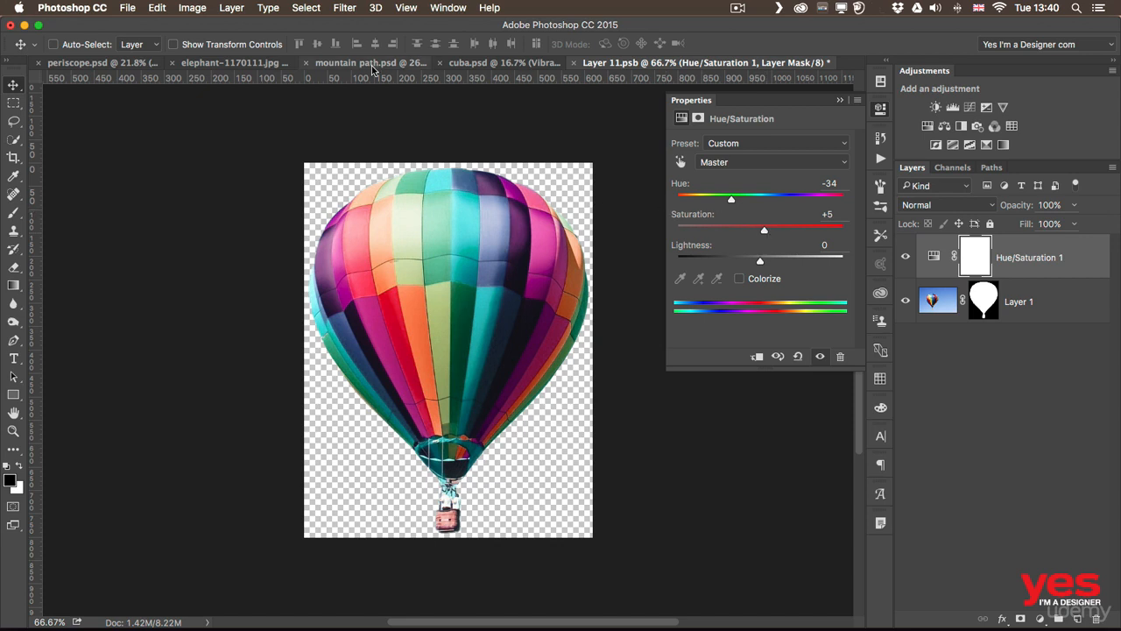
Step: Save Layer 11.psb and return to mountain path.psd with the layer properties hidden
left_click(129, 8)
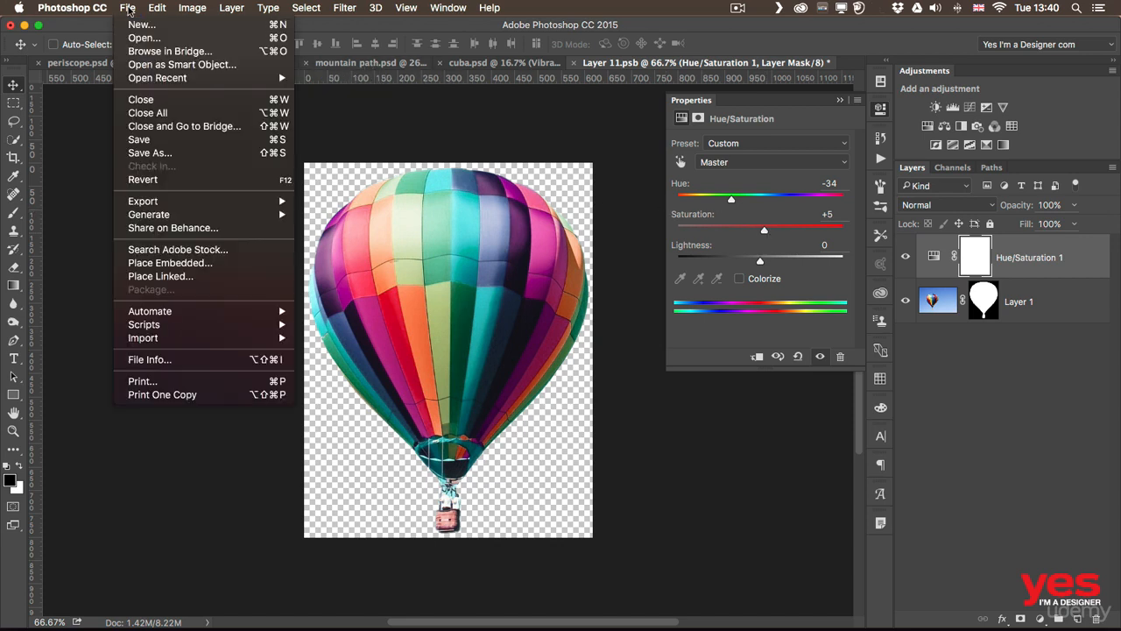
left_click(161, 141)
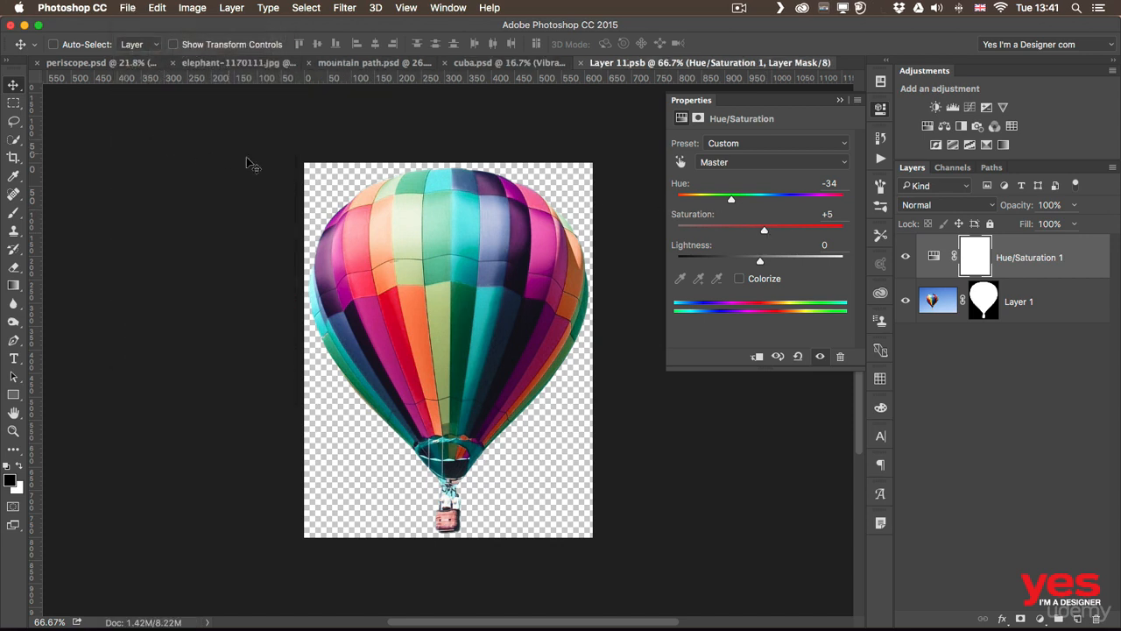
left_click(355, 62)
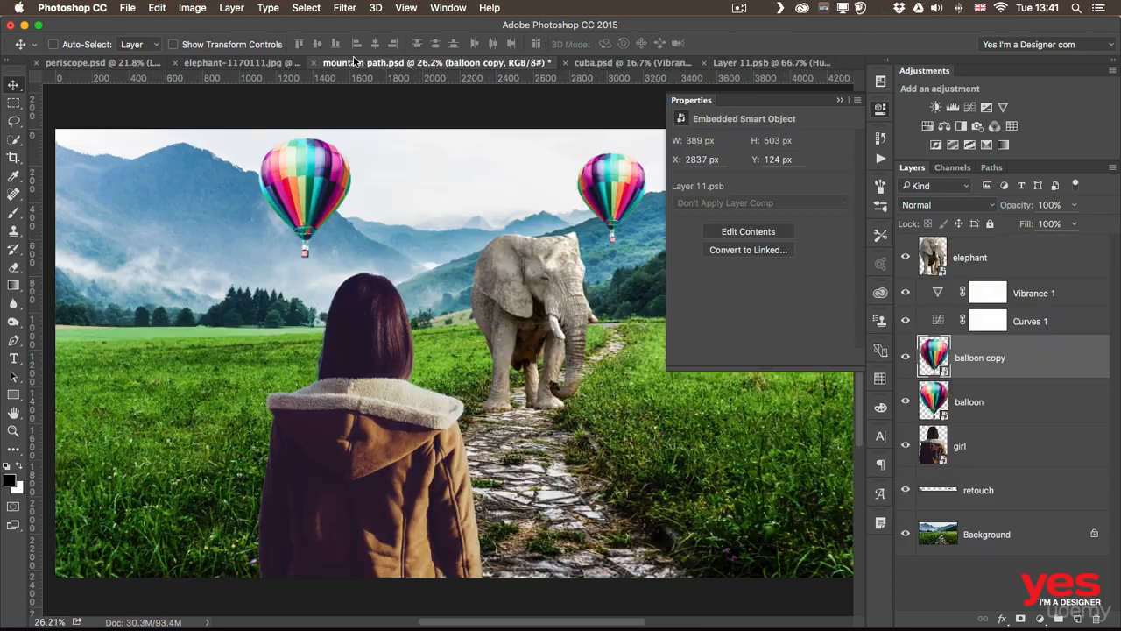
left_click(881, 109)
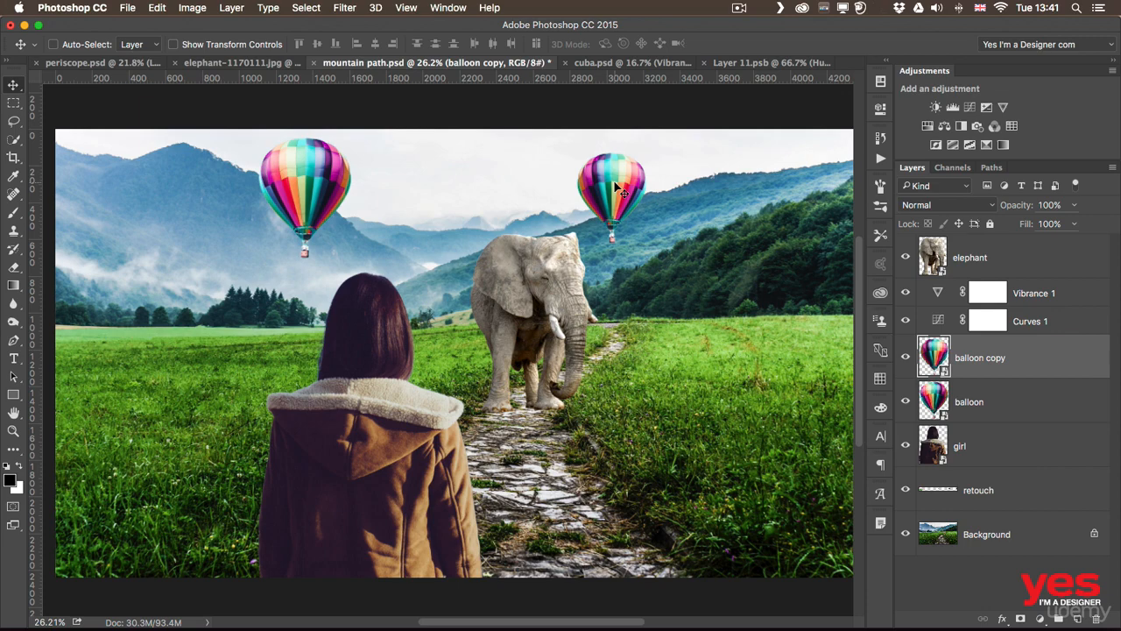
Step: Create an independent duplicate of balloon copy with New Smart Object via Copy and place it midway between the two balloons
right_click(1047, 359)
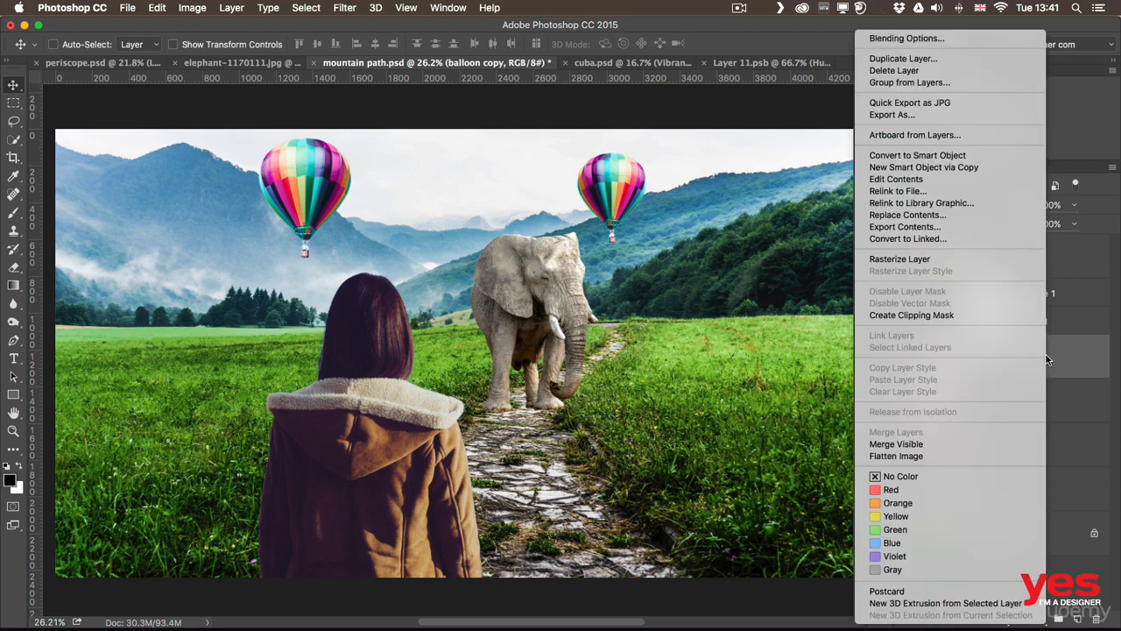
left_click(926, 166)
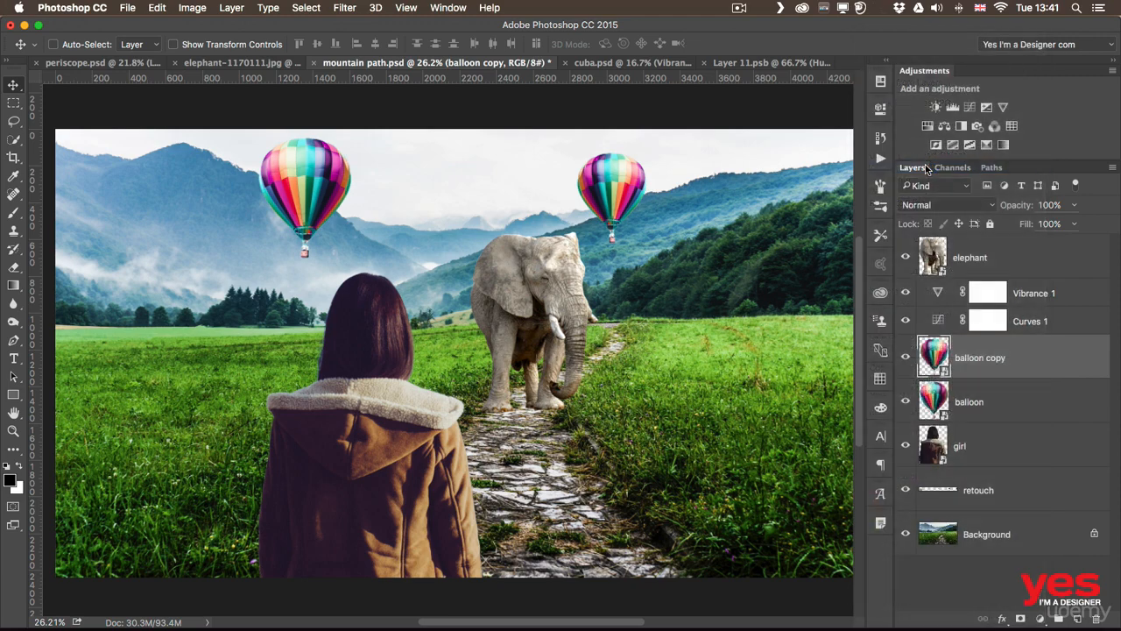
left_click_drag(622, 193, 465, 196)
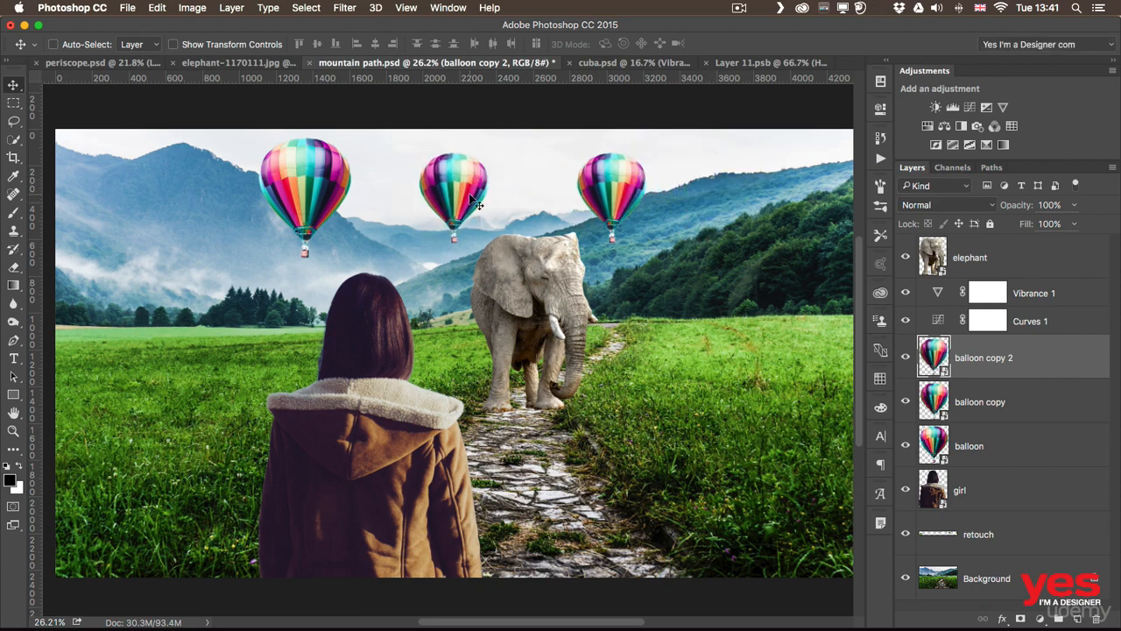
Step: Delete the Hue/Saturation adjustment inside the balloon copy 2 Smart Object, then save and close its contents
double_click(929, 352)
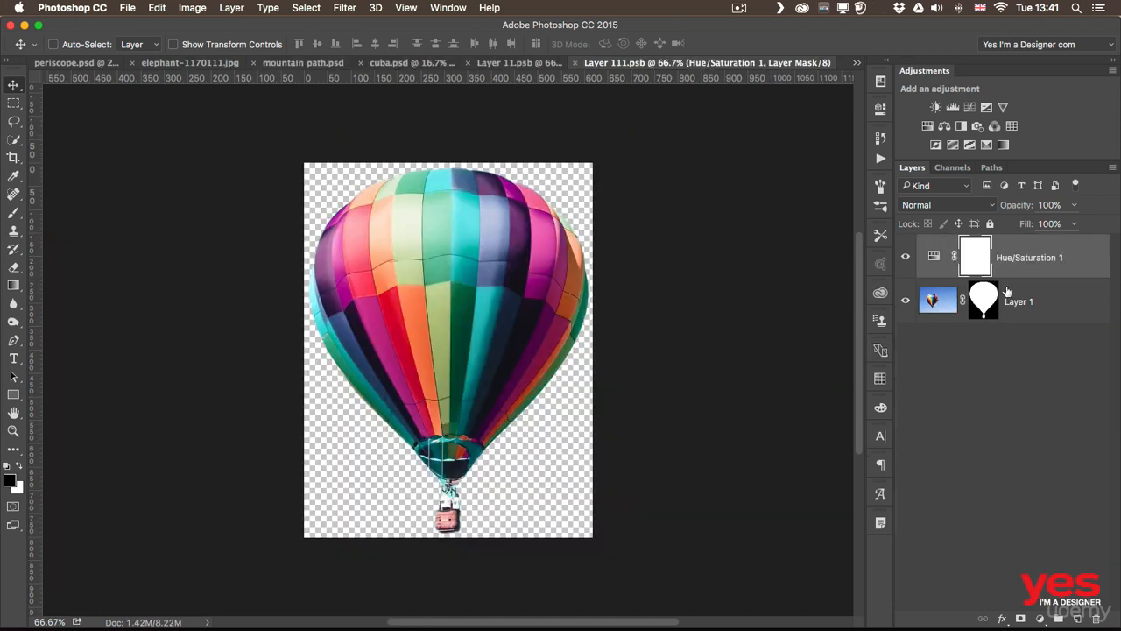
key("Delete")
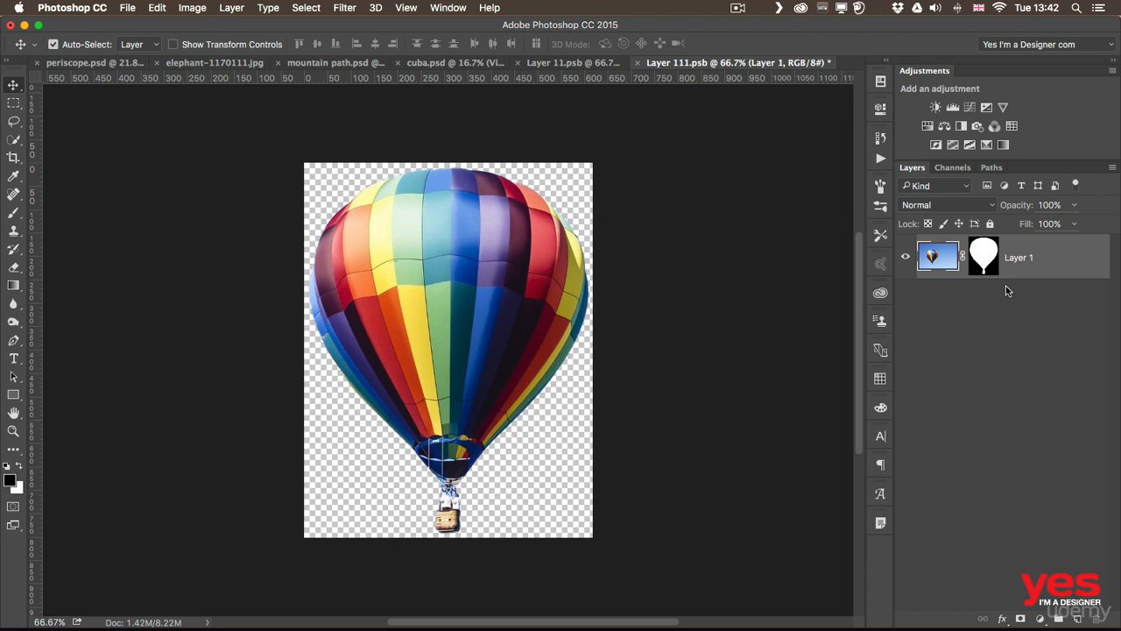
key("super+s")
key("super+w")
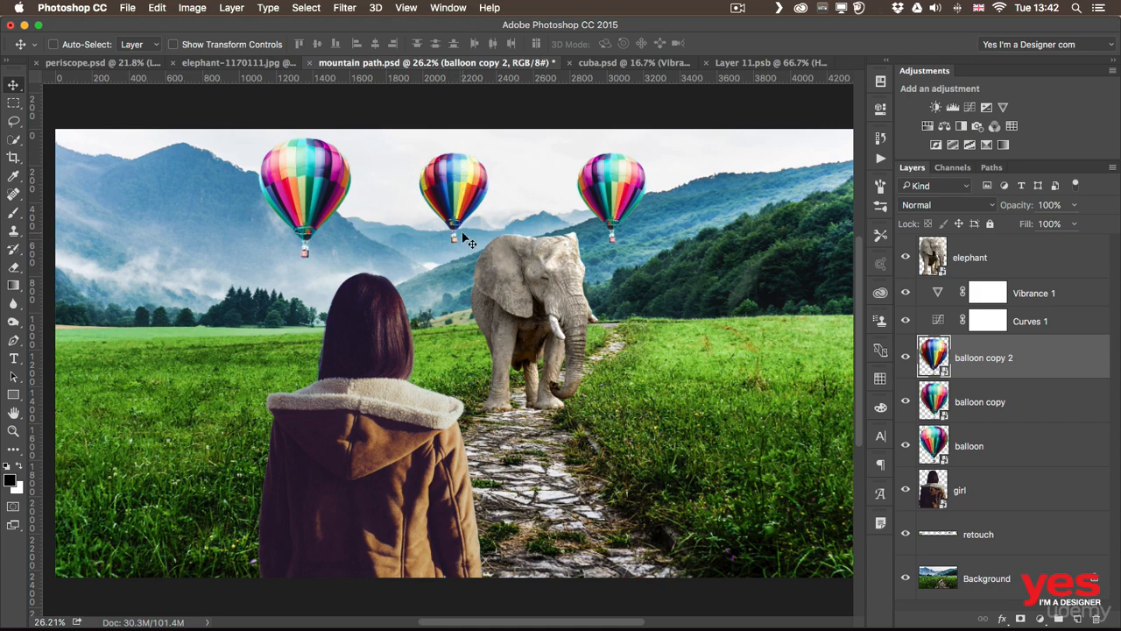
Step: Replace the Hue/Saturation adjustment inside the balloon copy Smart Object with Black & White, save it and return to mountain path.psd
left_click(933, 398)
double_click(934, 399)
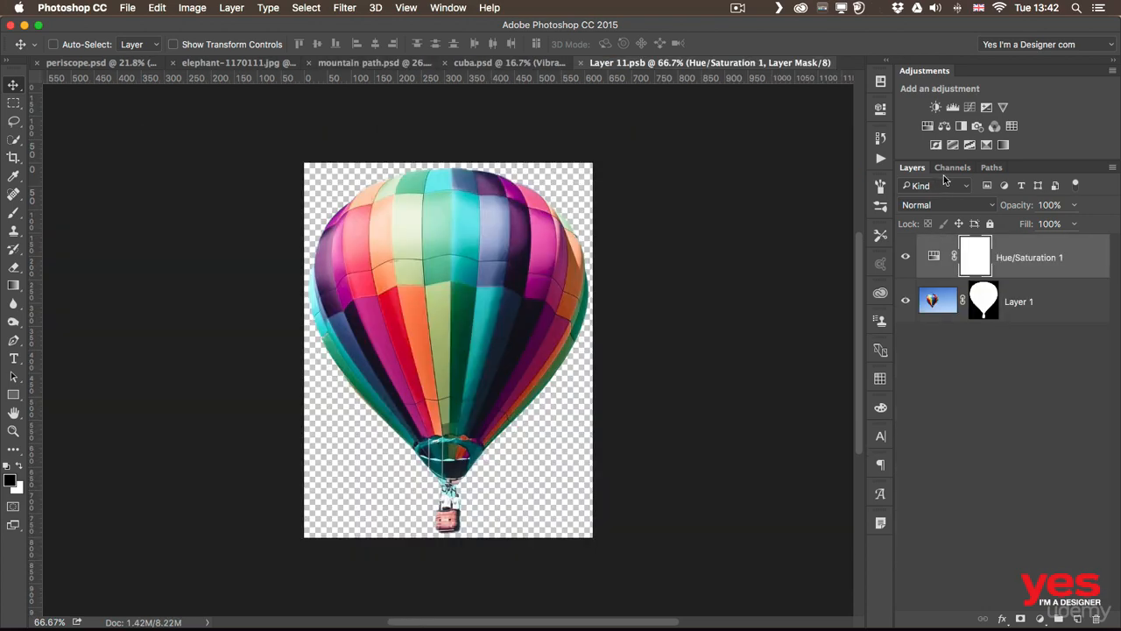
key("BackSpace")
left_click(961, 126)
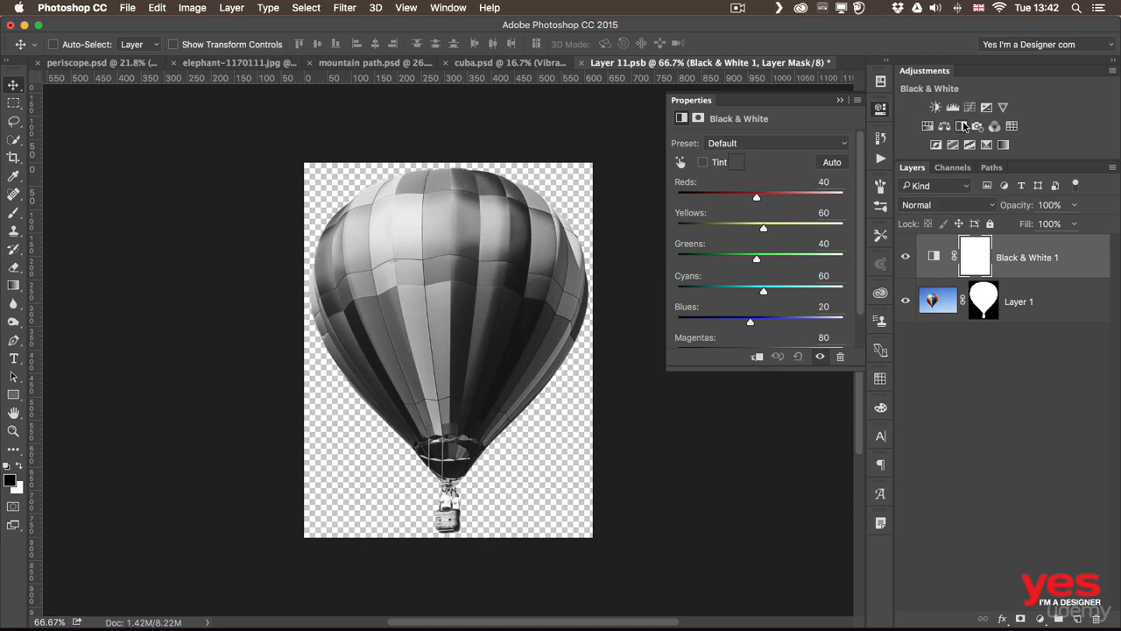
key("super+s")
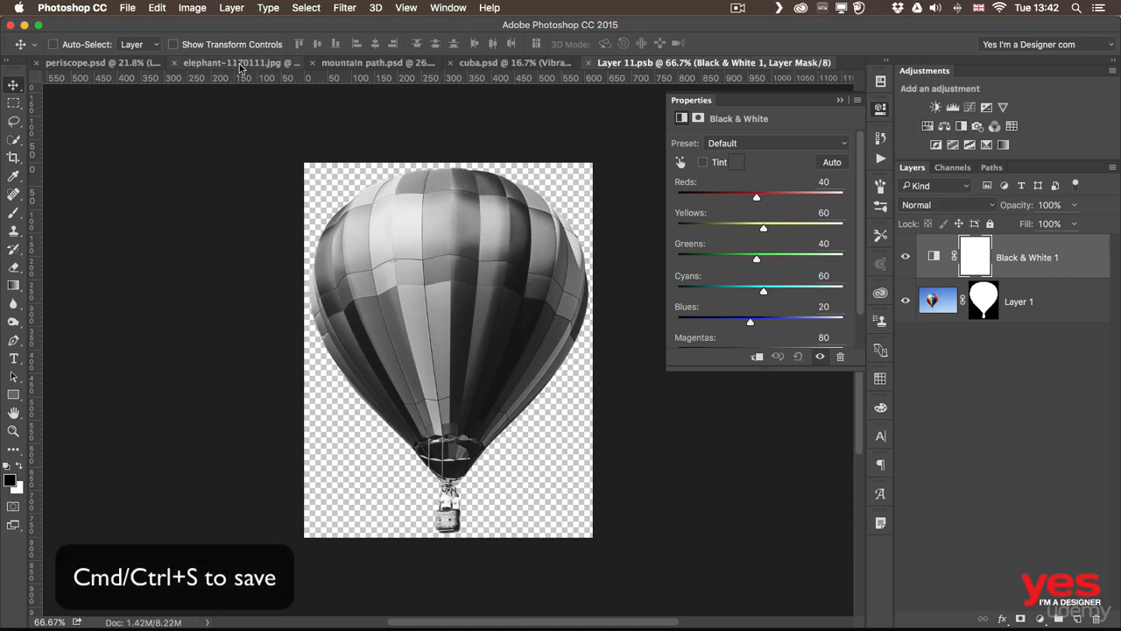
left_click(381, 63)
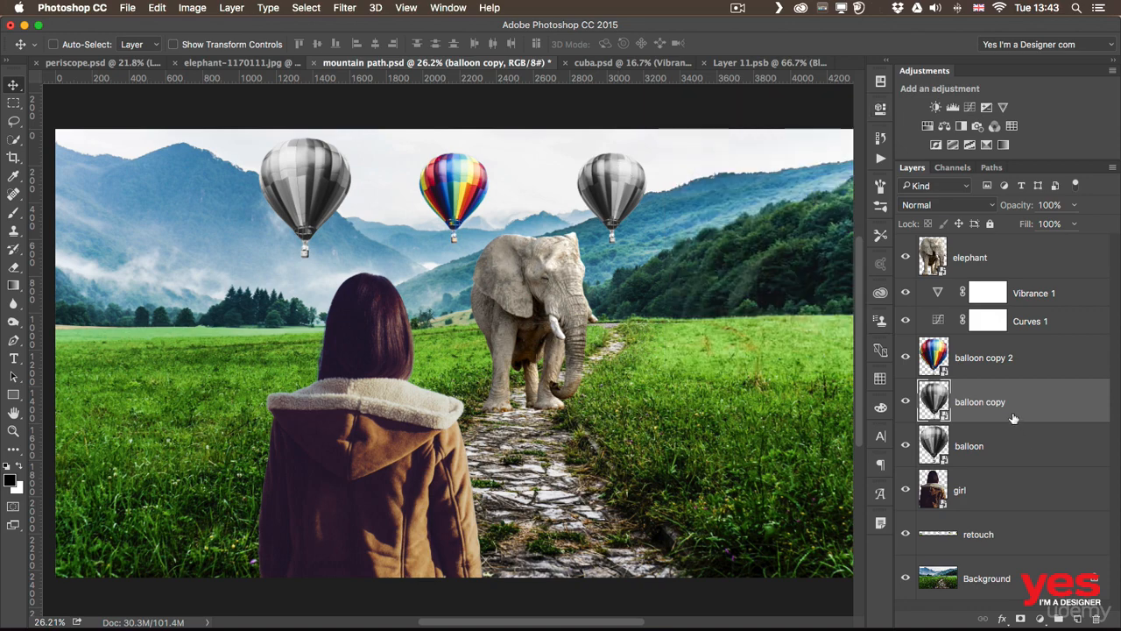
Step: Delete the balloon copy and balloon layers and move balloon copy 2 over the mountain above the girl
key("BackSpace")
key("BackSpace")
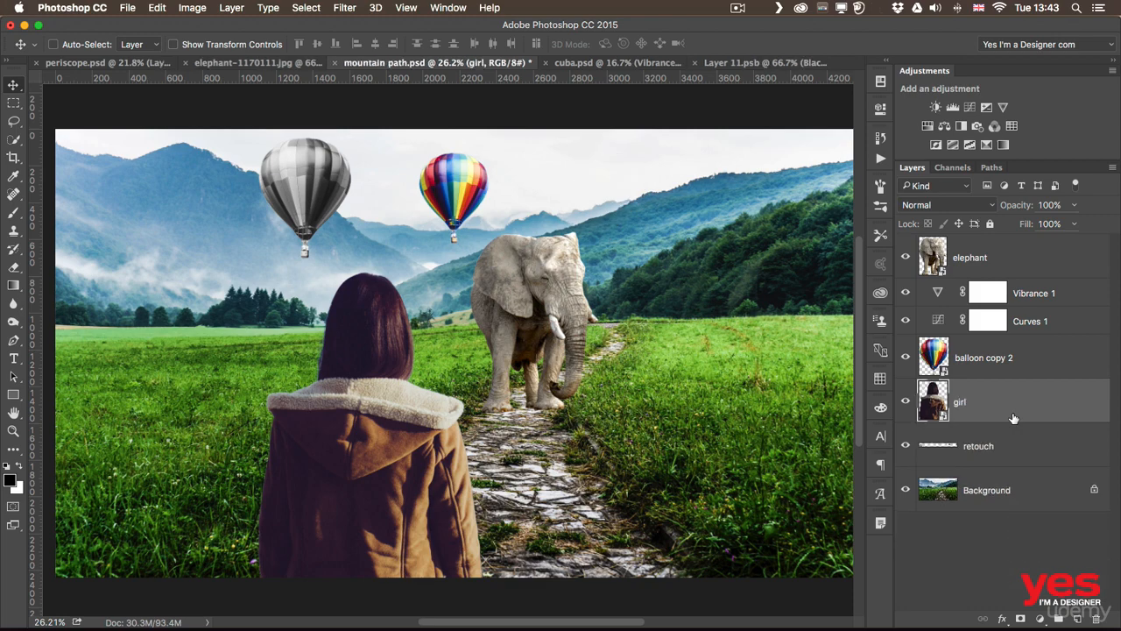
left_click(993, 359)
left_click_drag(526, 218, 364, 220)
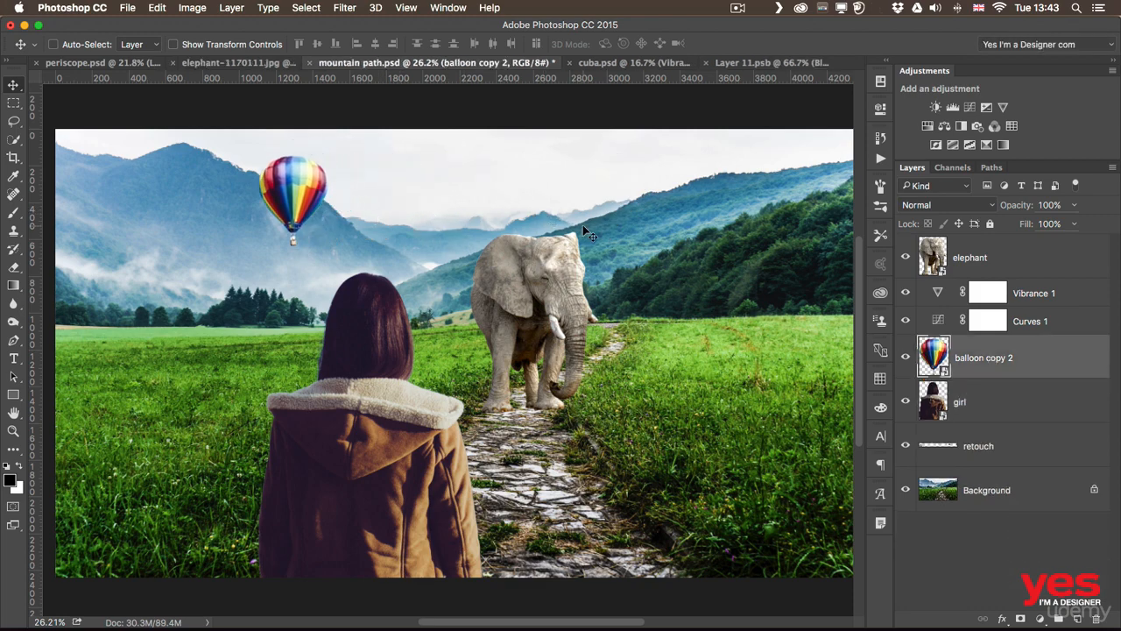